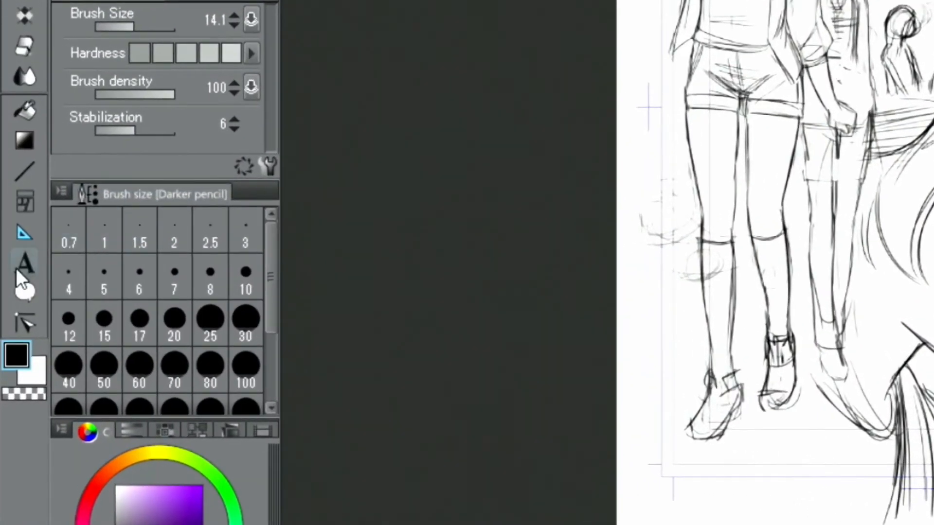
Select the Text tool in the left toolbar
click(13, 340)
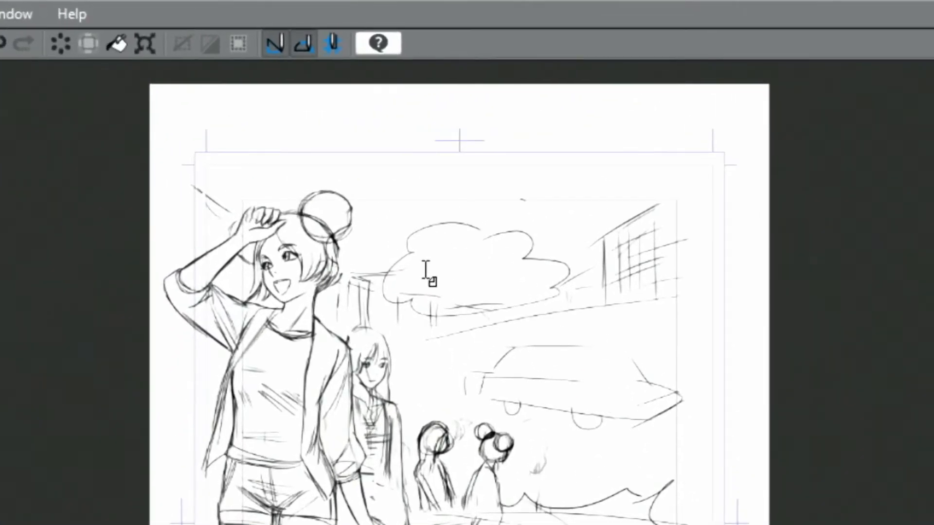
Letter 'where is it?' inside the cloud balloon and commit the text
click(425, 271)
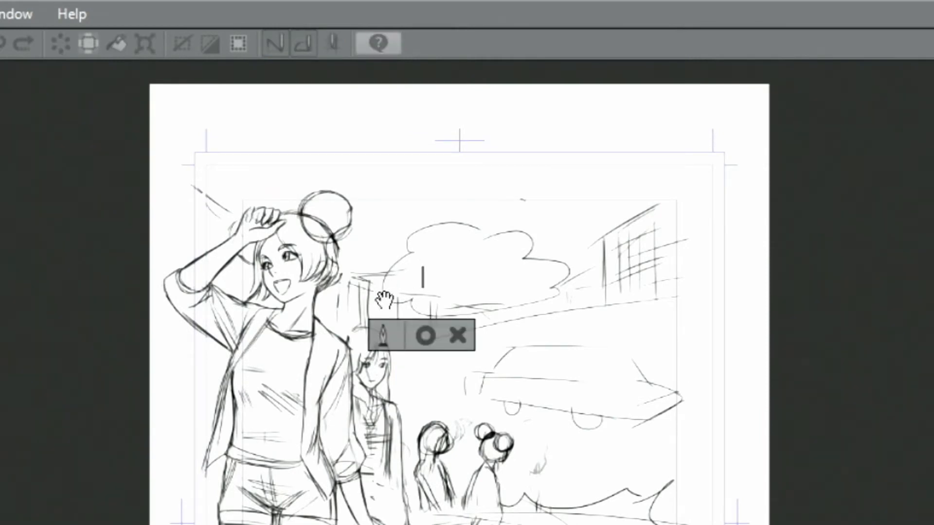
text(where )
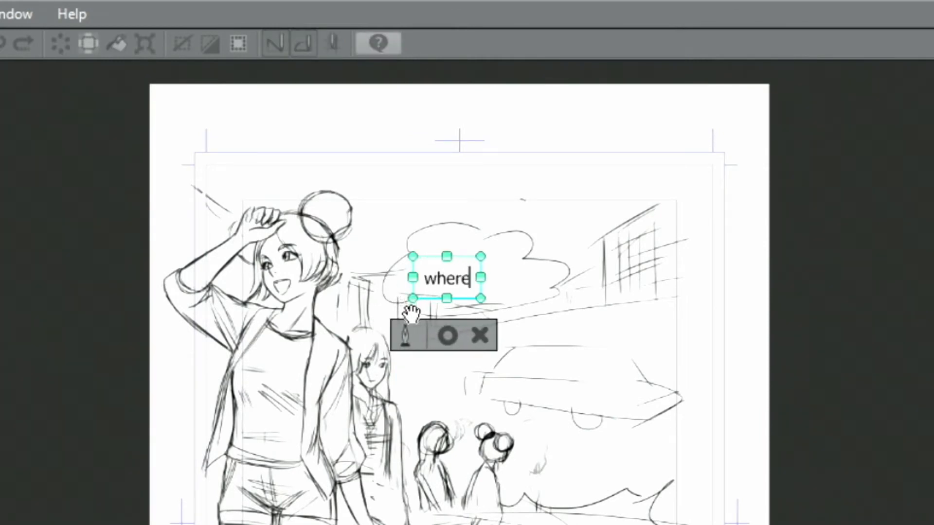
text(is)
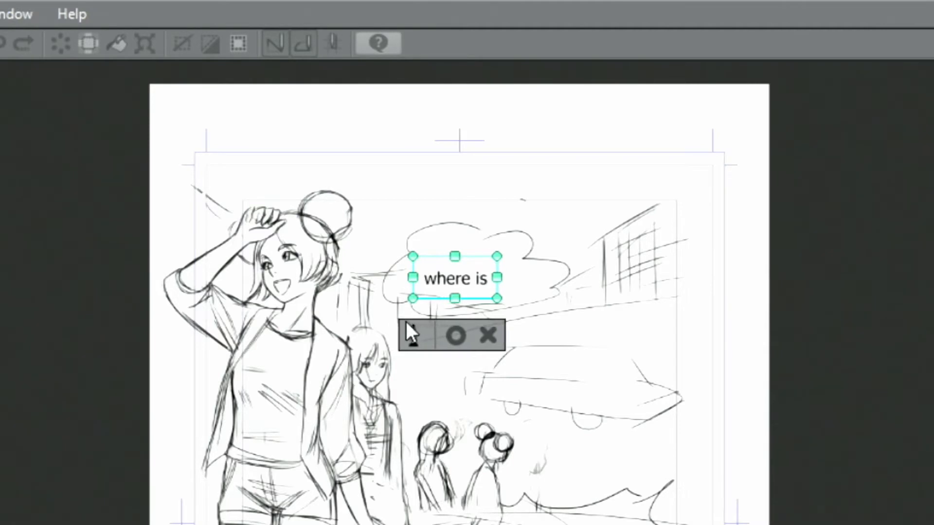
text( it?)
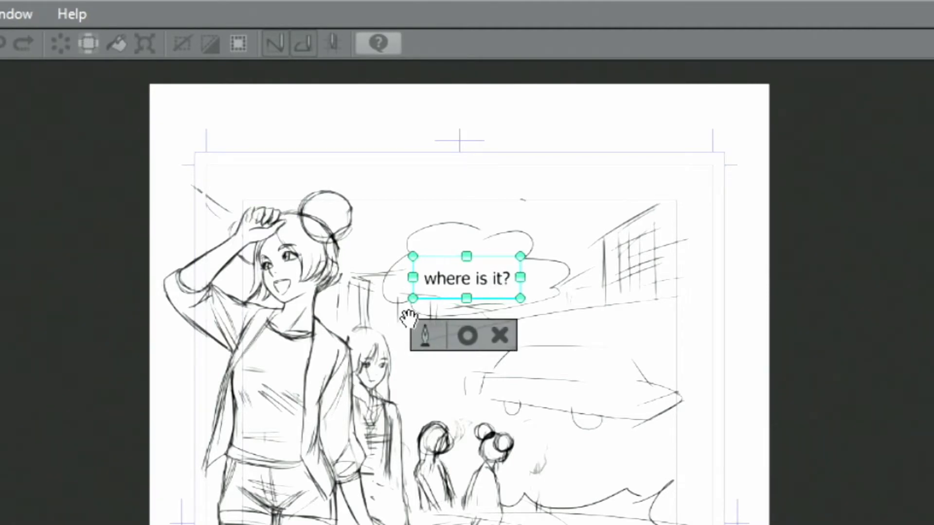
click(468, 335)
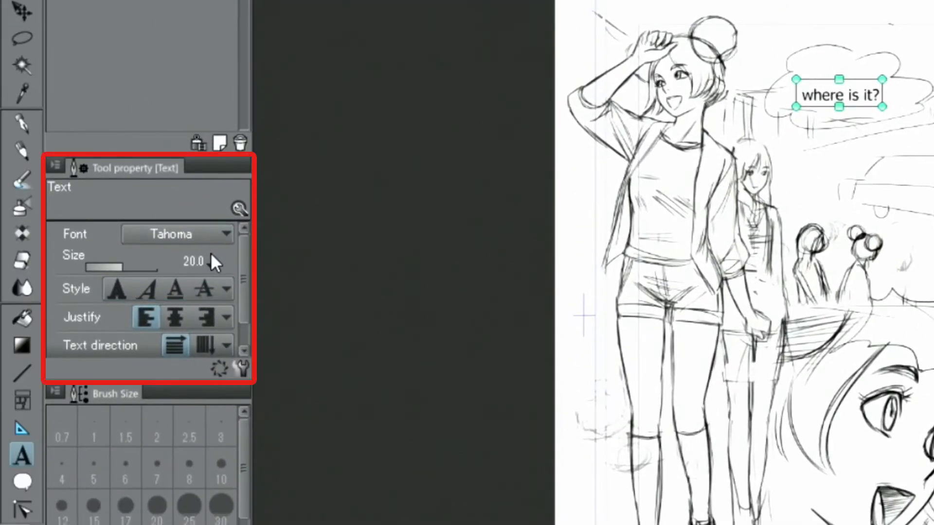
scroll(212, 263, up, 5)
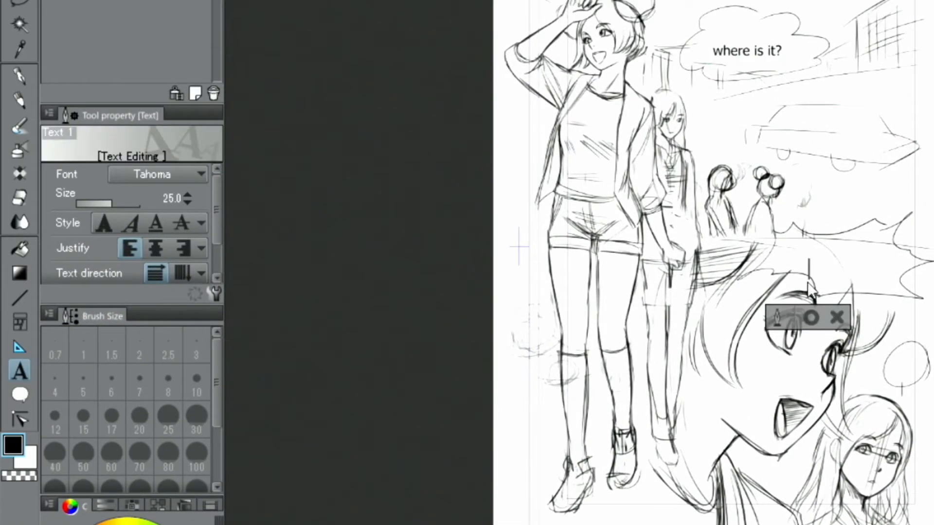
Letter 'found it' in the jagged balloon, nudge it upward and enlarge it to size 27
click(807, 265)
text(foun)
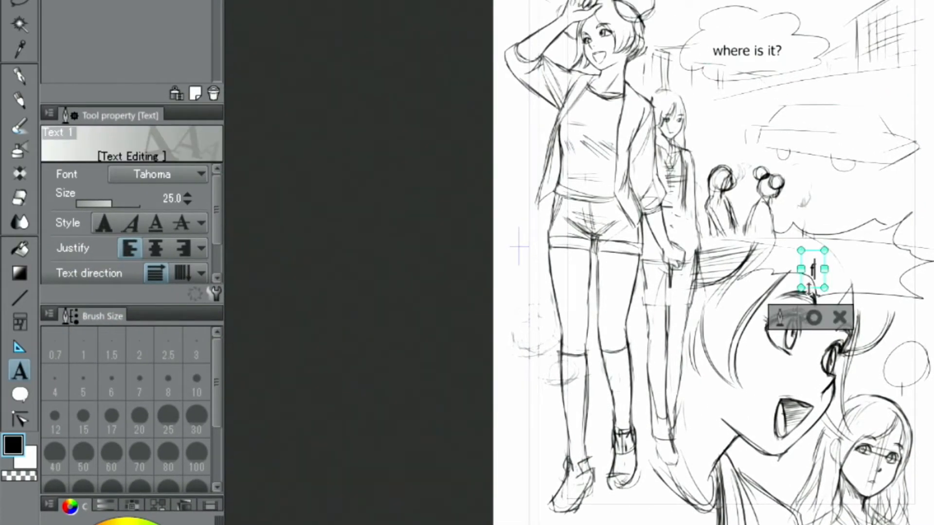
text(d it)
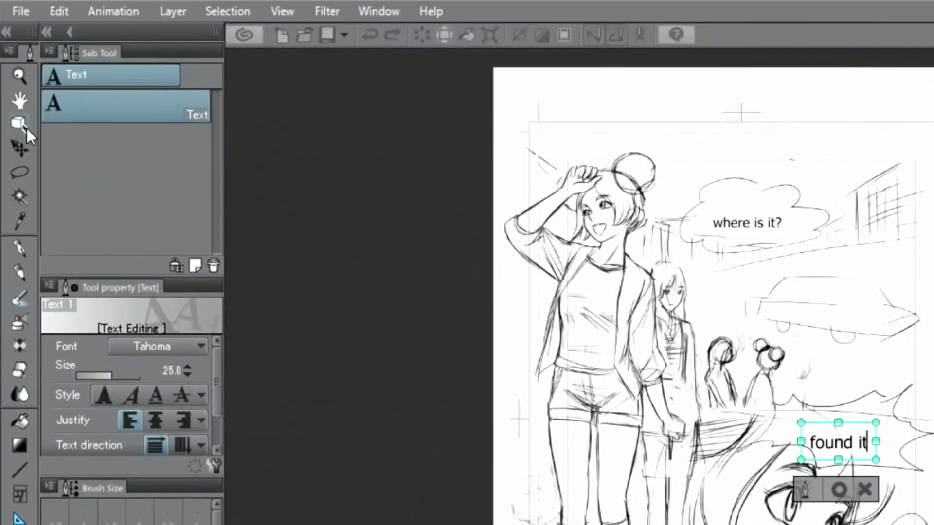
click(18, 32)
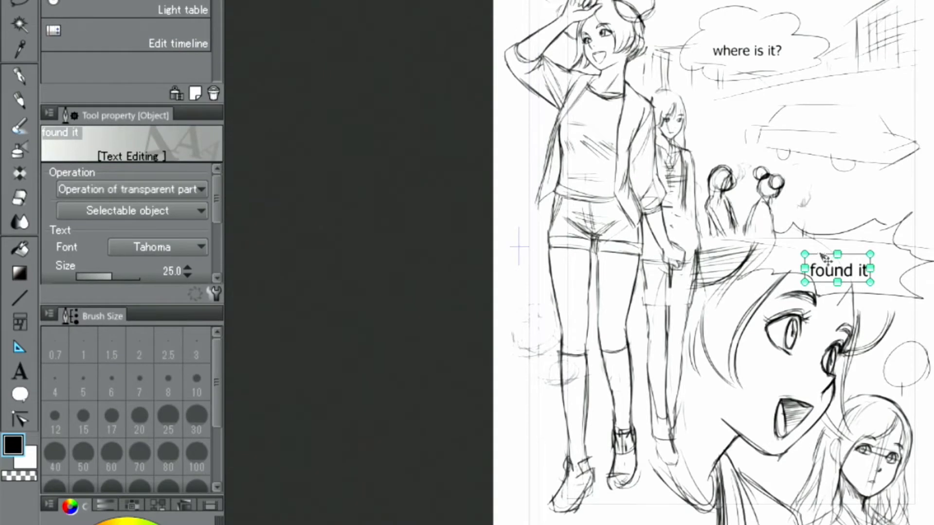
drag(822, 257, 811, 272)
mouse_move(874, 242)
mouse_down()
mouse_move(887, 229)
mouse_move(875, 240)
mouse_up()
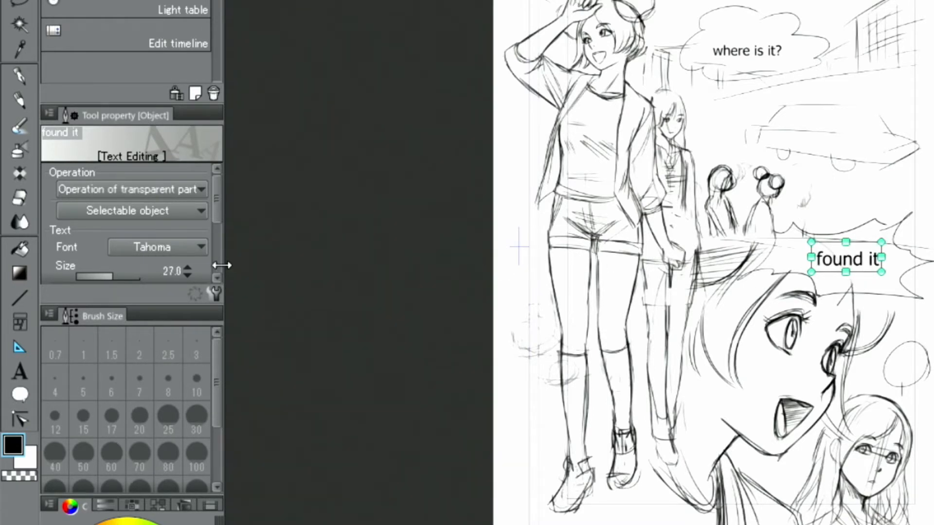
Set the 'found it' text to Verdana at size 31, with horizontal text direction
click(188, 246)
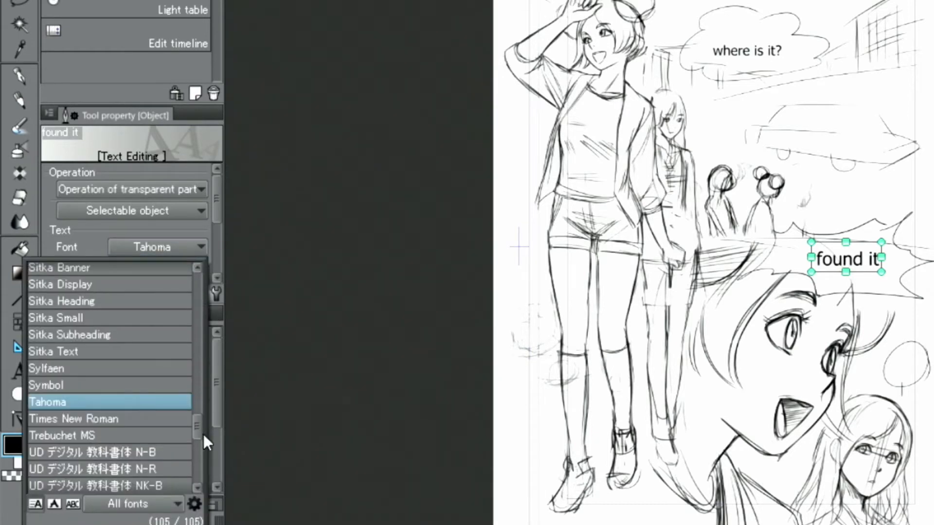
scroll(196, 430, down, 2)
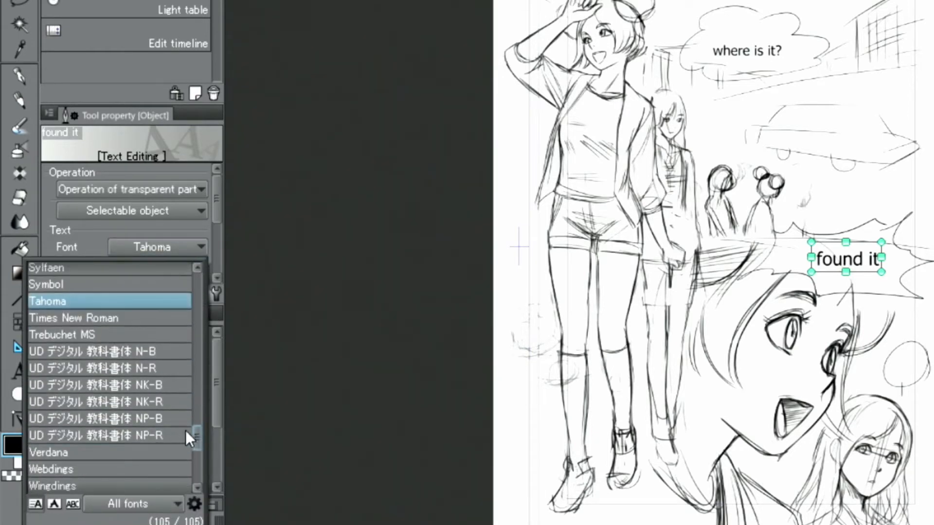
click(158, 452)
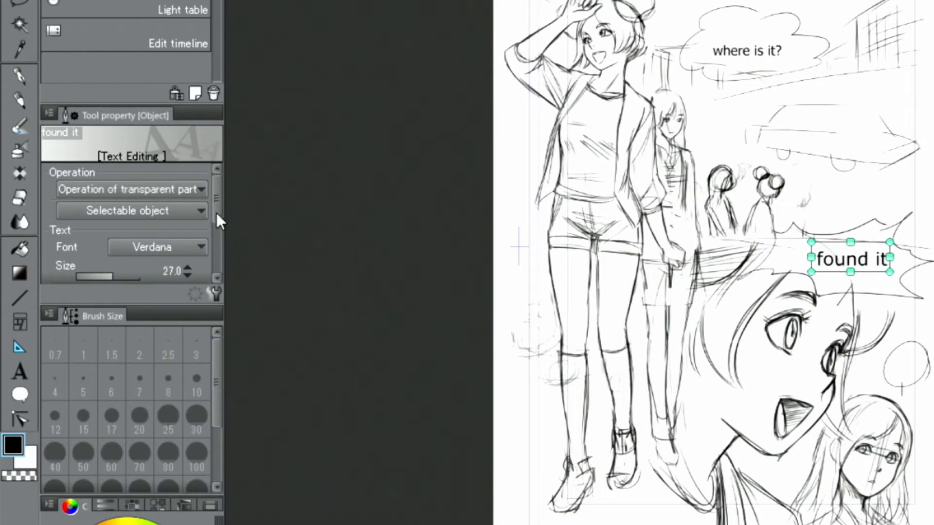
drag(217, 210, 217, 224)
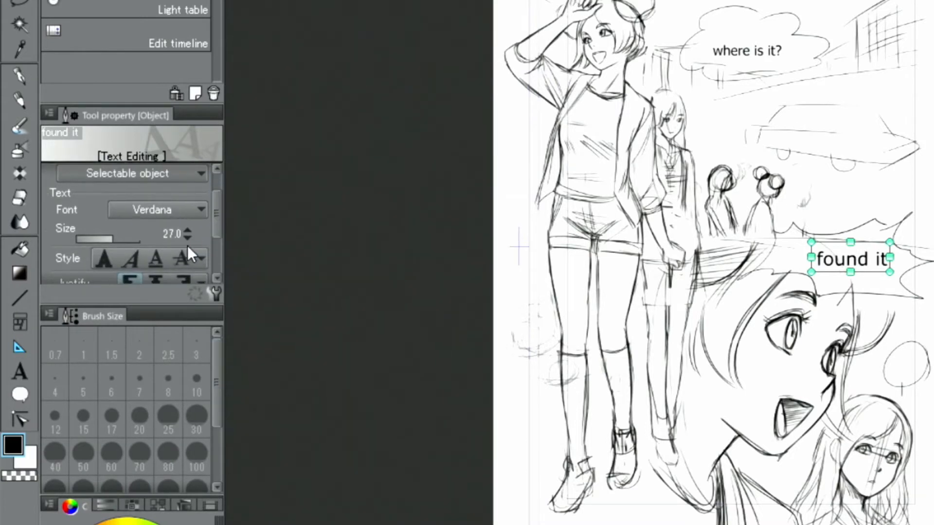
click(188, 229)
click(188, 231)
click(187, 231)
click(188, 232)
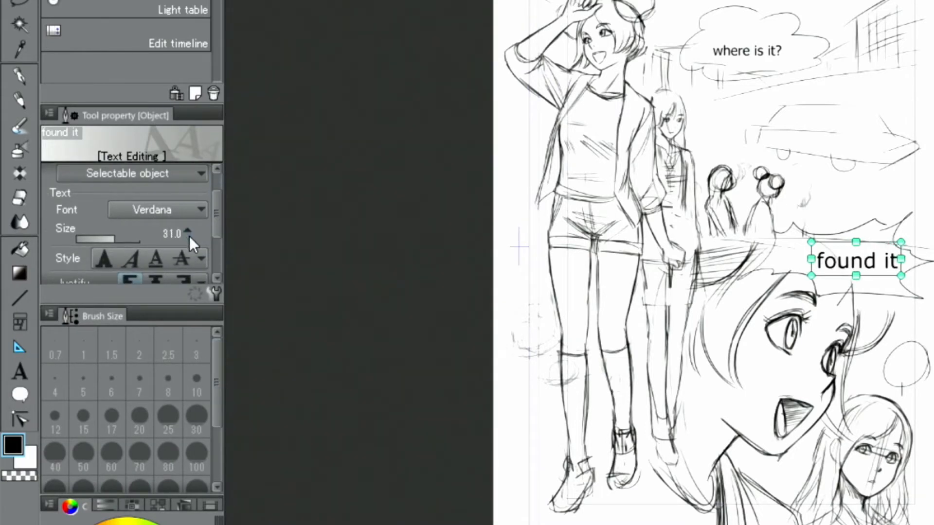
drag(212, 218, 217, 243)
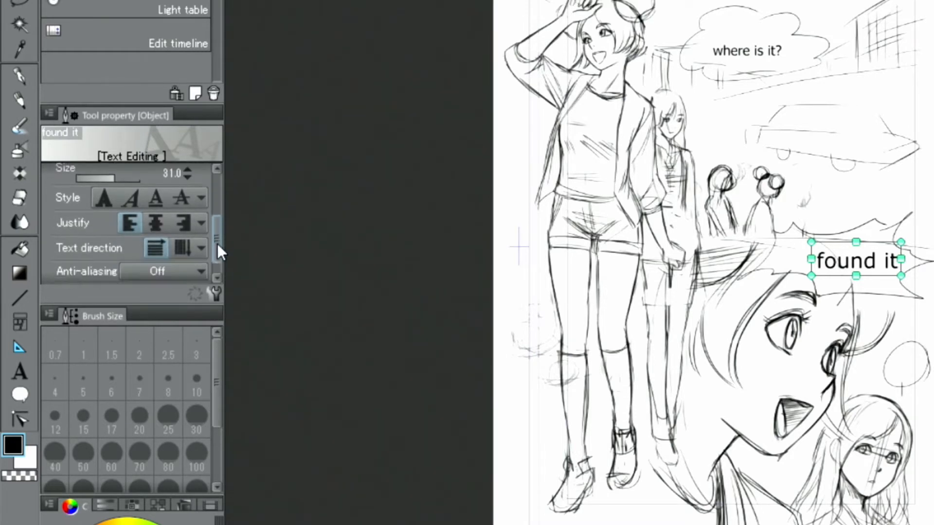
click(181, 246)
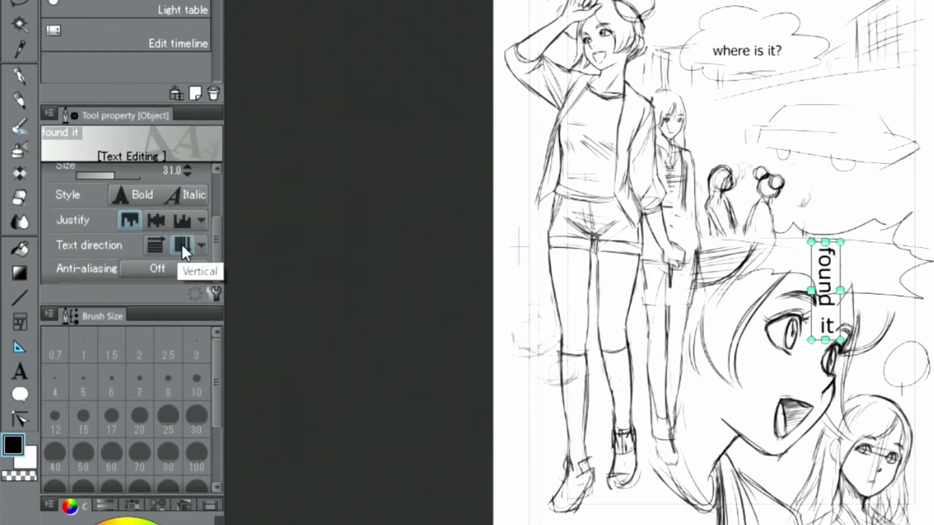
click(154, 244)
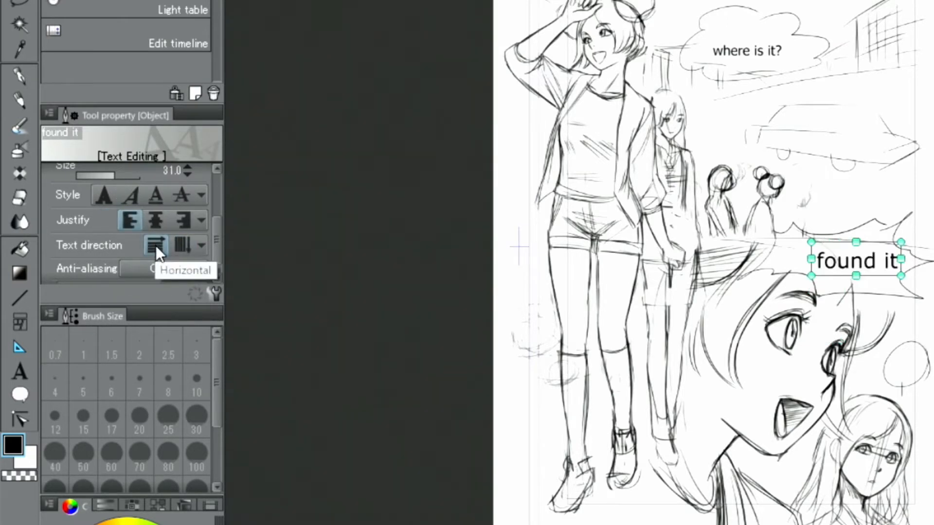
drag(215, 243, 217, 264)
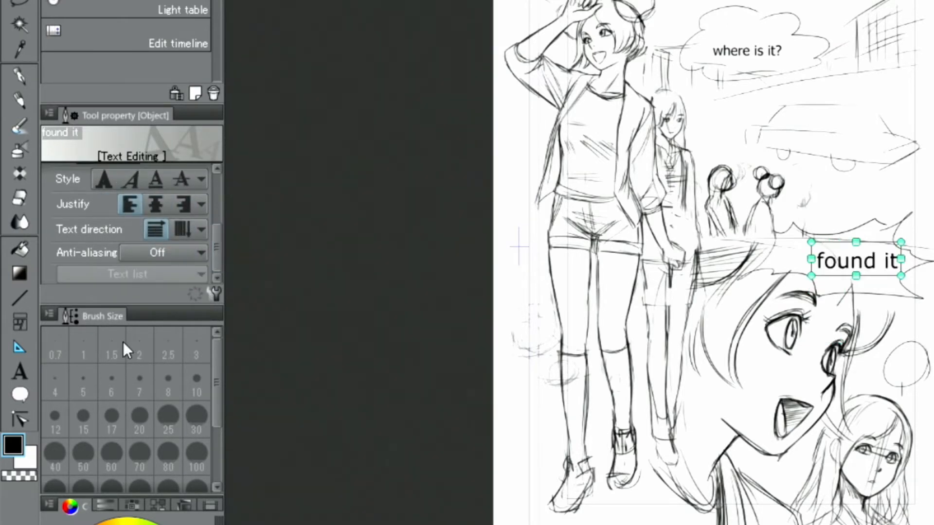
Add '!' so the burst balloon reads 'found it!', then commit the text
click(20, 370)
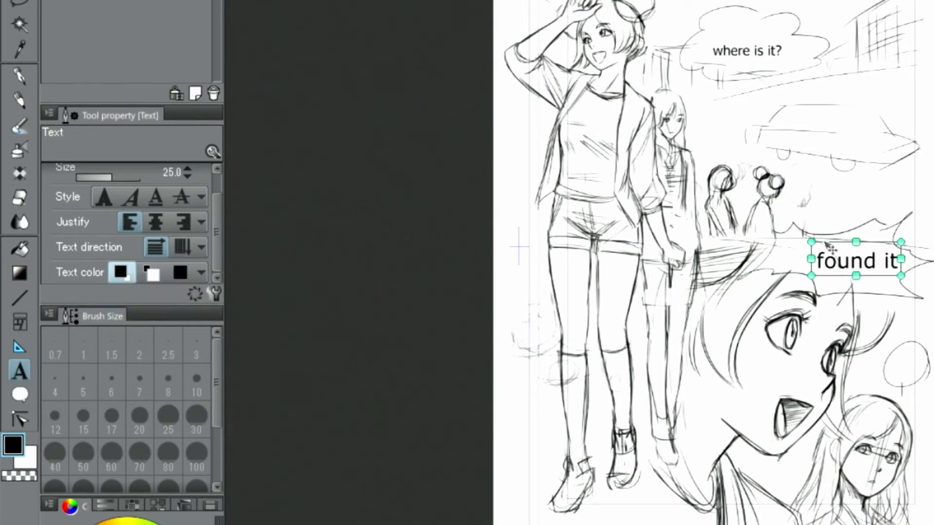
click(888, 261)
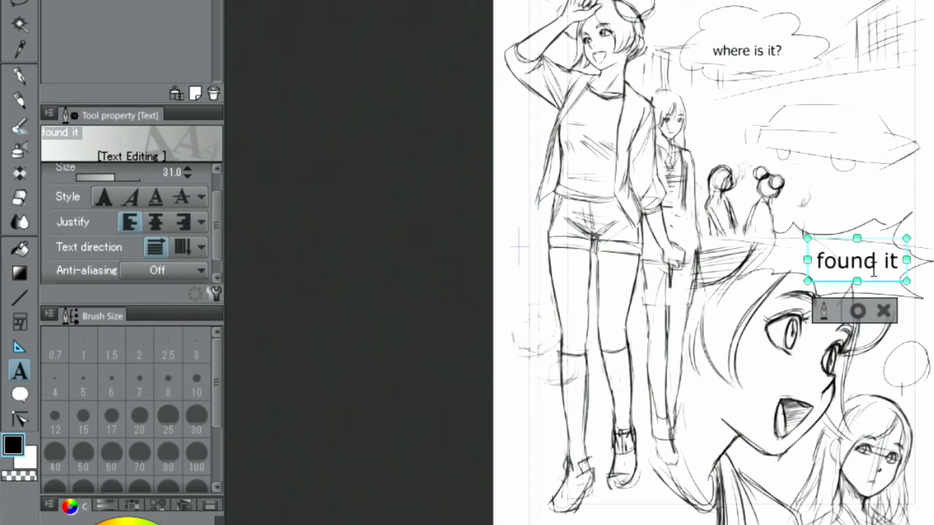
text(!)
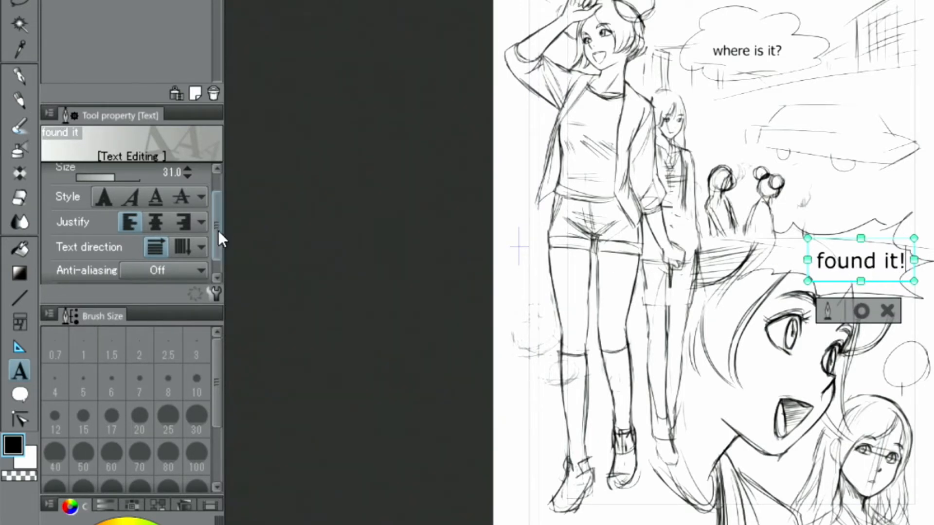
scroll(216, 235, down, 2)
click(192, 269)
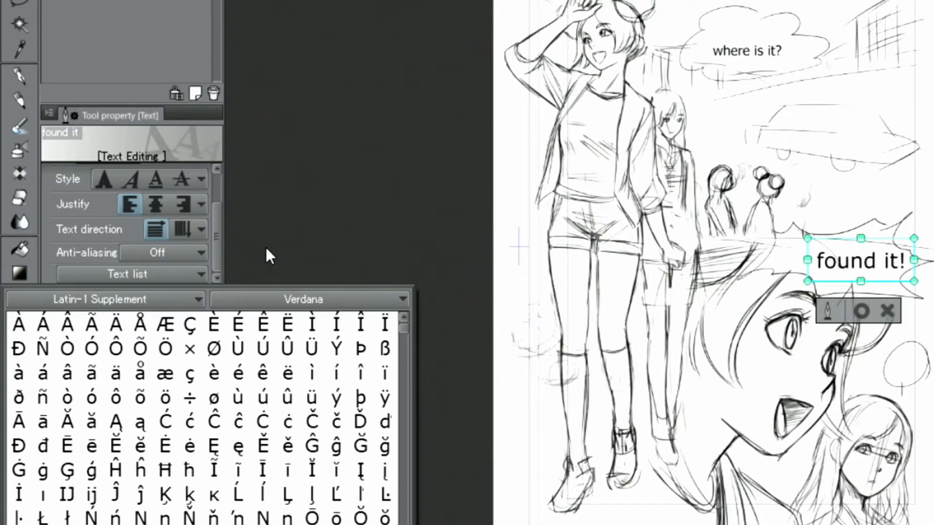
click(179, 276)
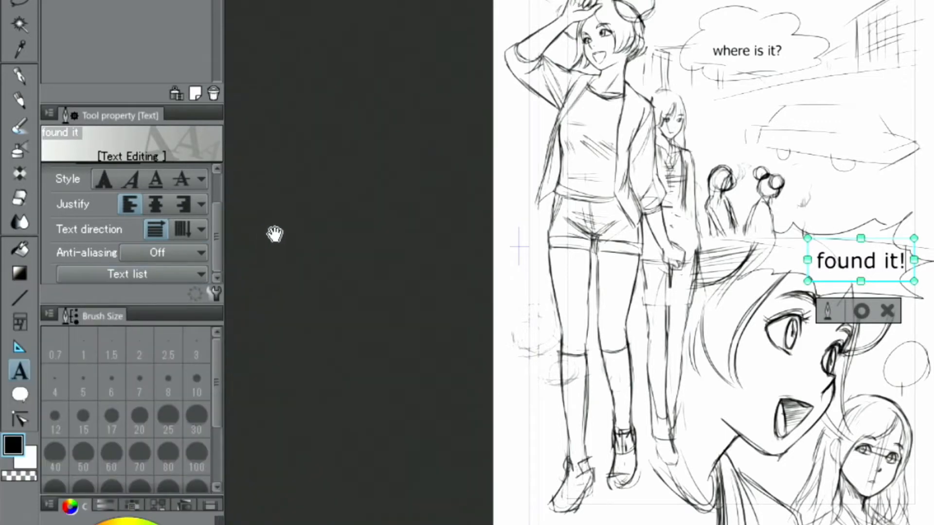
click(862, 312)
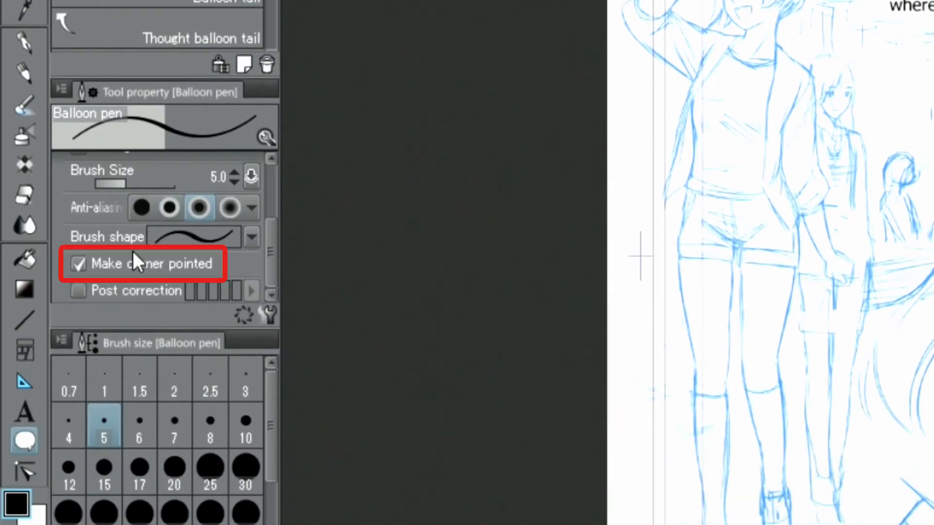
Turn off Make corner pointed for the Balloon pen and open its Sub Tool Detail
click(77, 265)
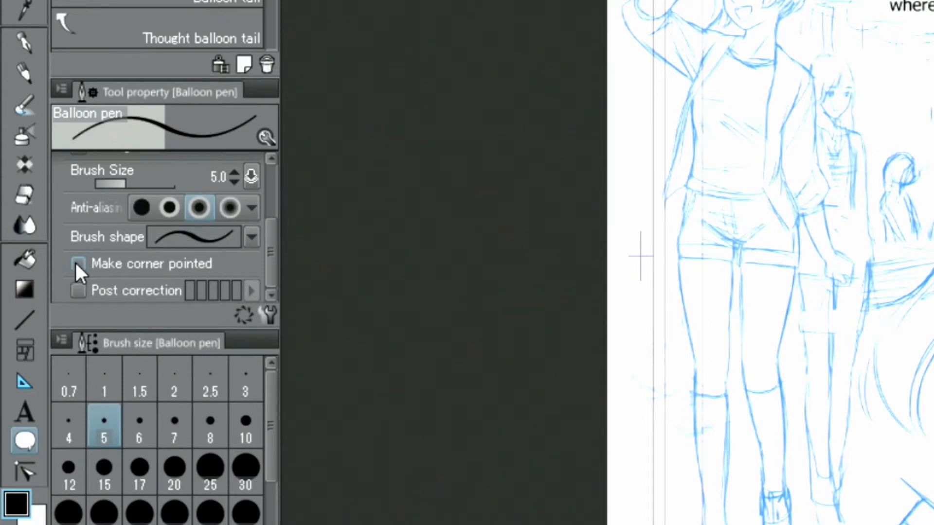
click(269, 311)
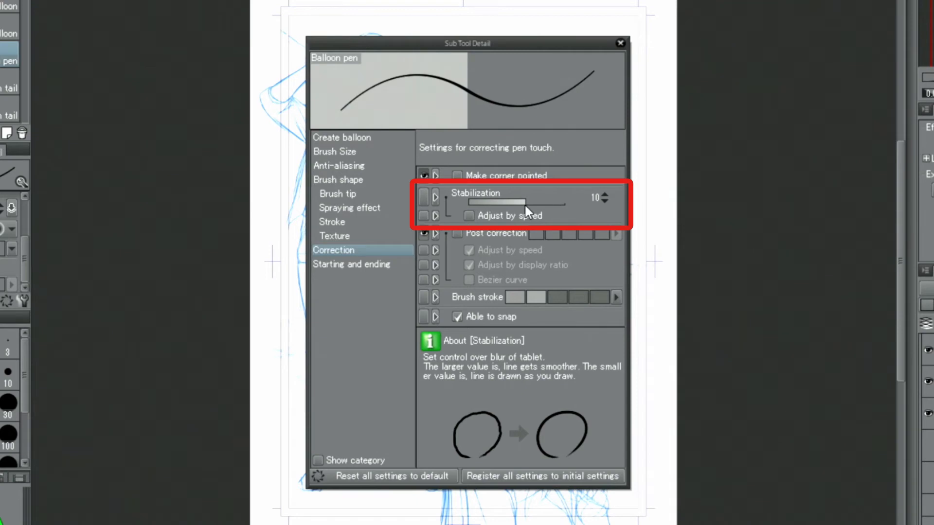
Raise the Balloon pen's Stabilization from 10 to 16
drag(525, 199, 539, 199)
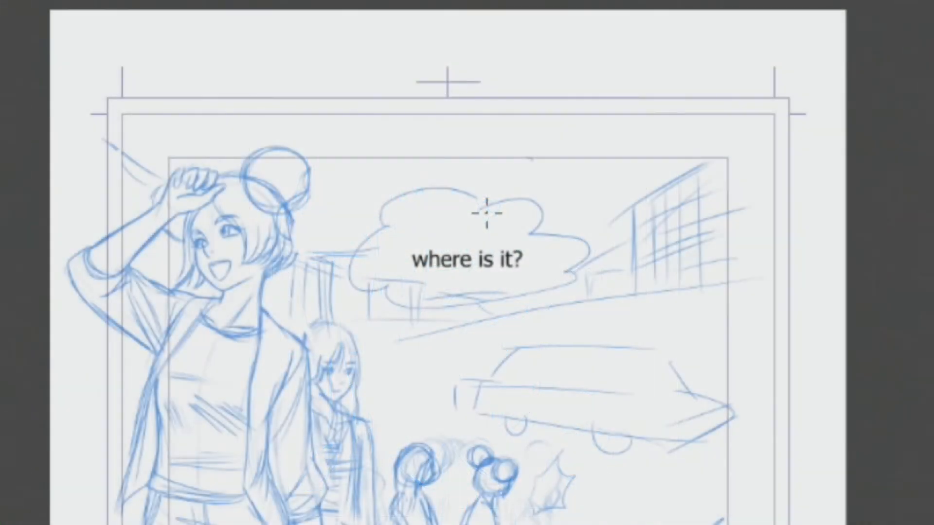
Draw a cloud balloon around 'where is it?' with a pointed tail at its lower left
mouse_move(484, 211)
mouse_down()
mouse_move(471, 190)
mouse_move(432, 183)
mouse_move(399, 193)
mouse_move(386, 232)
mouse_move(355, 250)
mouse_move(352, 277)
mouse_move(396, 303)
mouse_move(440, 313)
mouse_move(499, 307)
mouse_move(521, 286)
mouse_move(577, 286)
mouse_move(591, 246)
mouse_move(556, 232)
mouse_move(532, 238)
mouse_move(548, 243)
mouse_move(542, 213)
mouse_move(475, 212)
mouse_move(539, 201)
mouse_move(568, 218)
mouse_move(569, 238)
mouse_up()
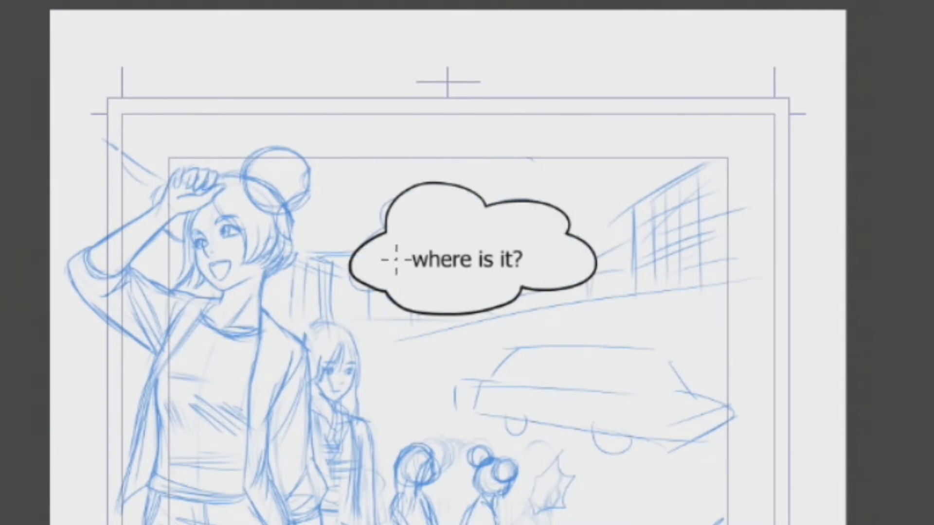
mouse_move(393, 227)
mouse_down()
mouse_move(364, 233)
mouse_move(347, 266)
mouse_move(369, 293)
mouse_move(401, 300)
mouse_up()
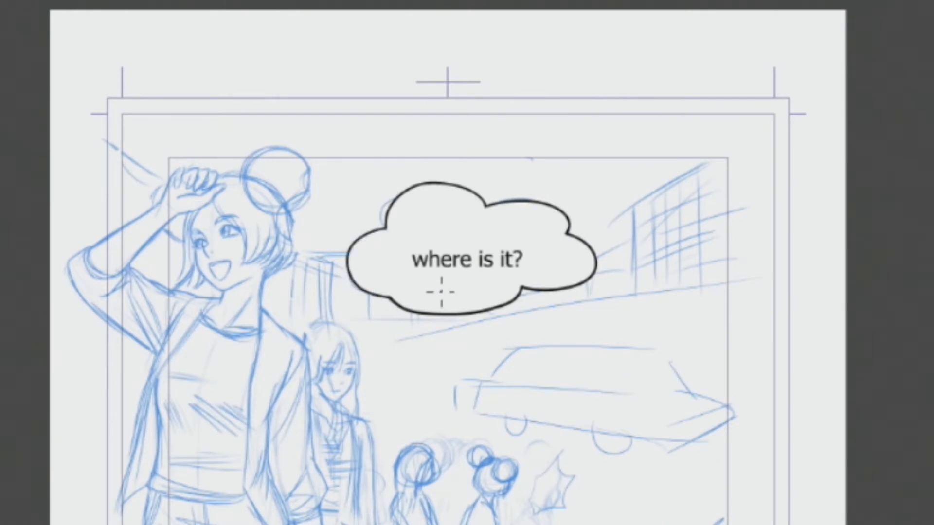
mouse_move(408, 294)
mouse_down()
mouse_move(374, 333)
mouse_move(419, 305)
mouse_up()
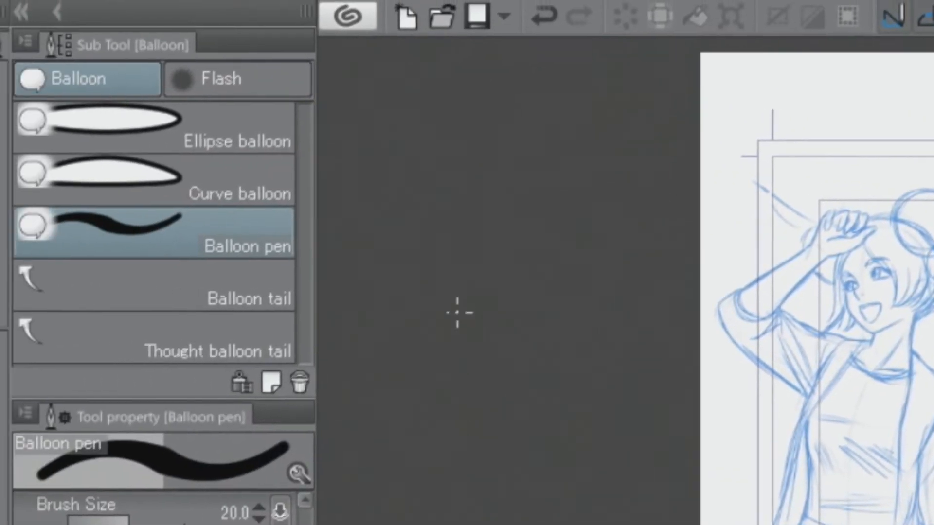
Move the 'where is it?' cloud balloon up and to the left with the Object tool
click(28, 157)
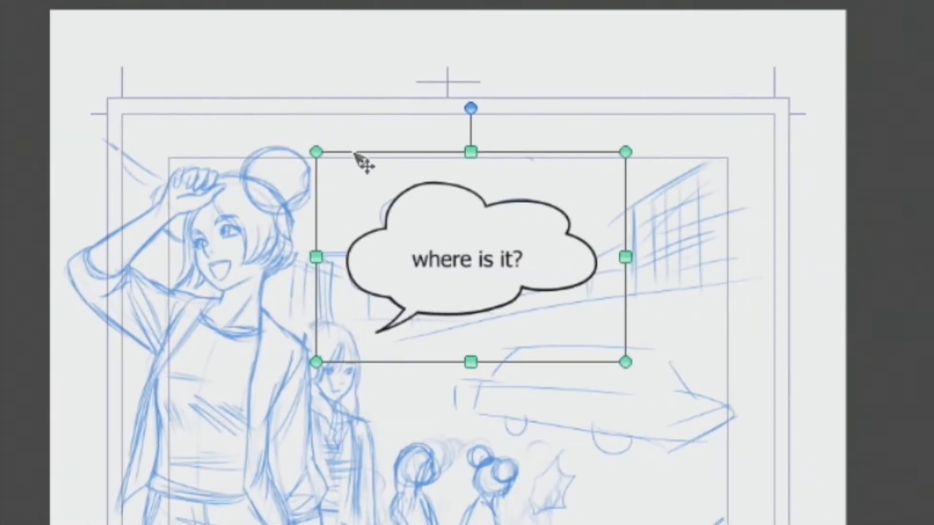
drag(487, 158, 472, 145)
drag(340, 139, 335, 103)
drag(453, 61, 458, 62)
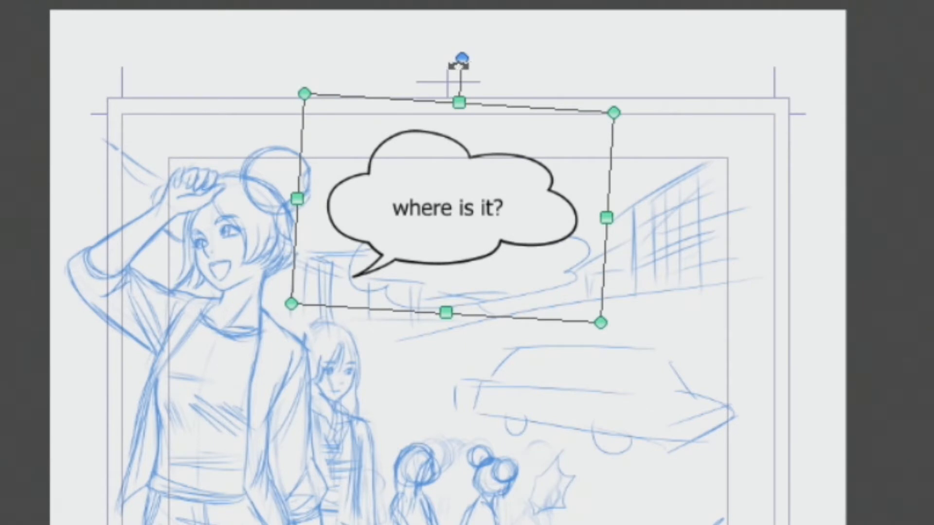
Shift the balloon's tail slightly up and left, then deselect it
click(377, 264)
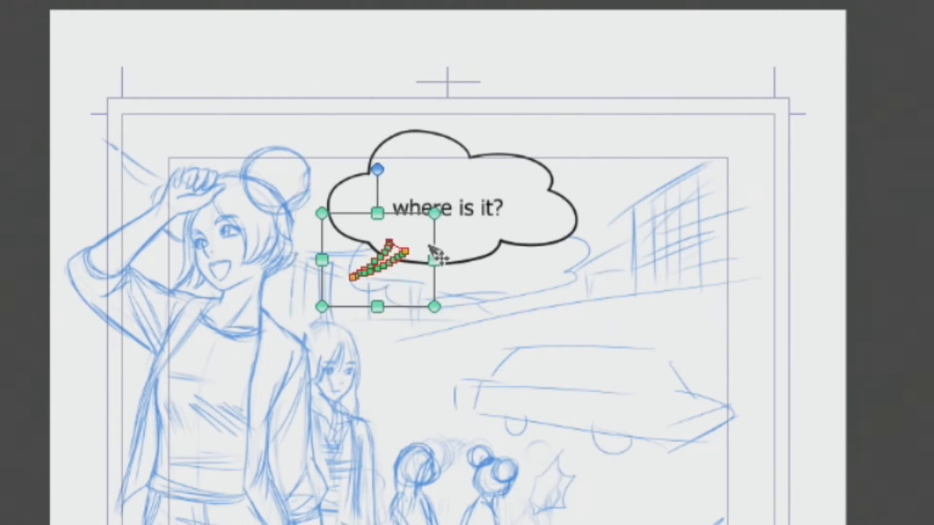
drag(434, 226, 432, 216)
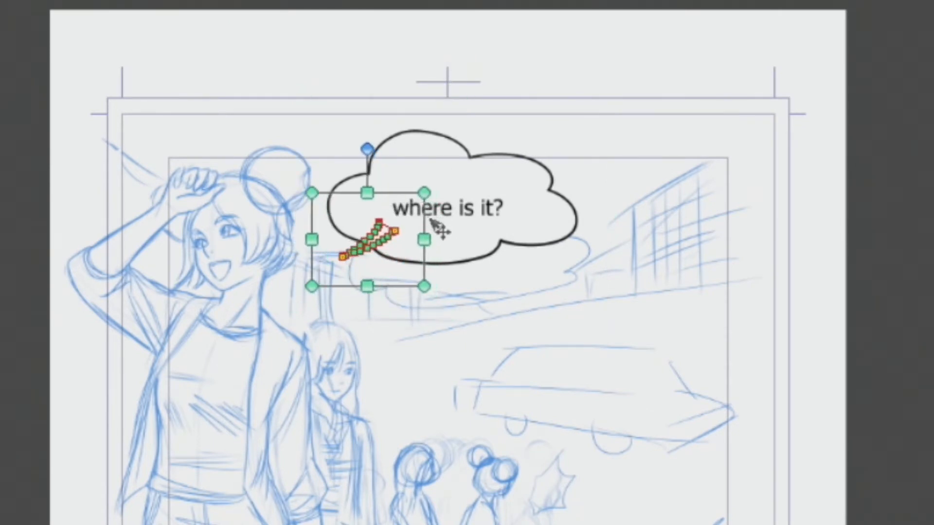
click(533, 292)
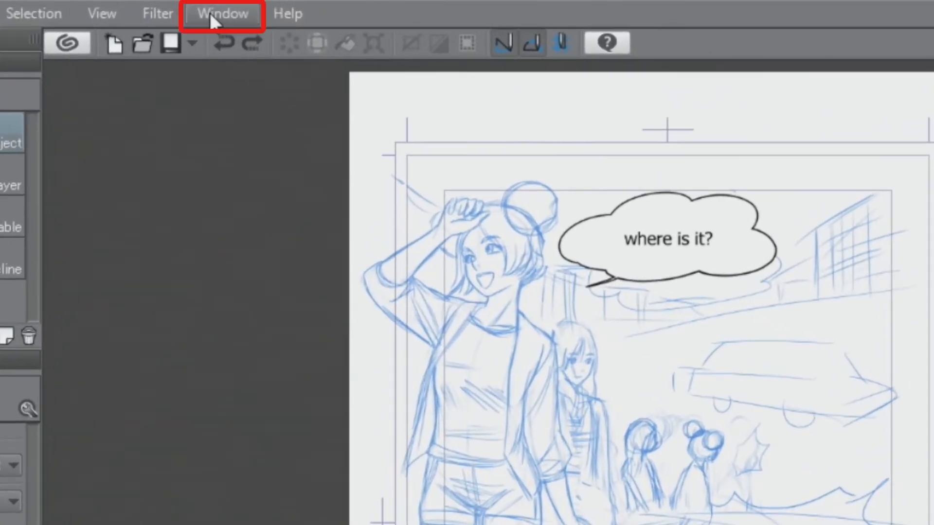
Show the Material [All materials] palette via Window > Material
click(217, 14)
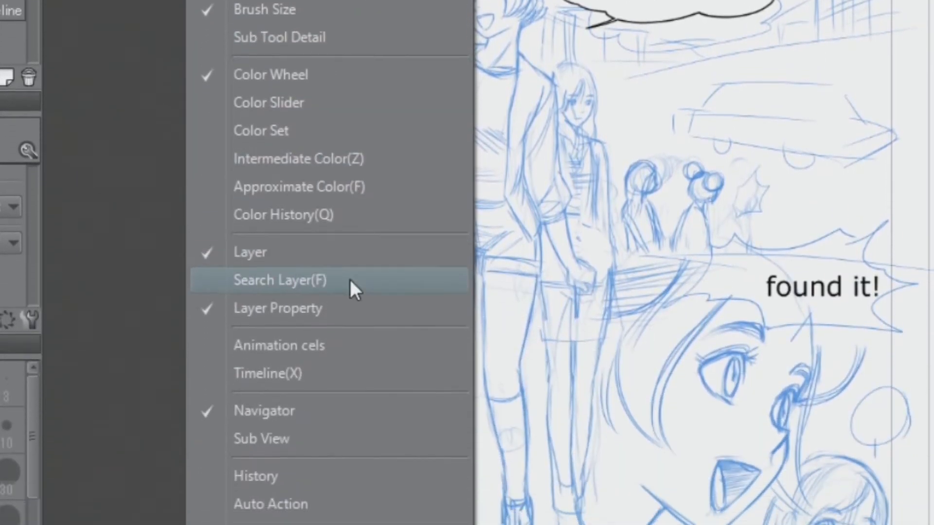
mouse_move(344, 446)
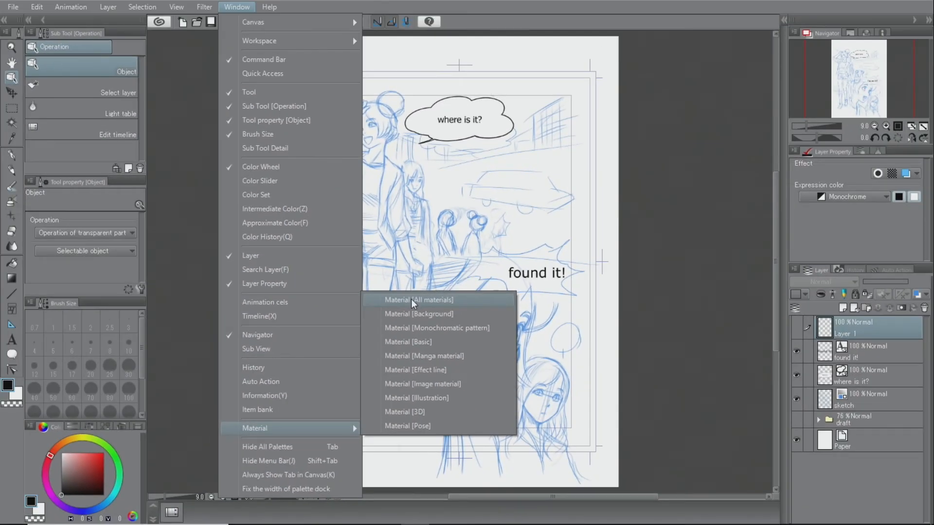
click(412, 300)
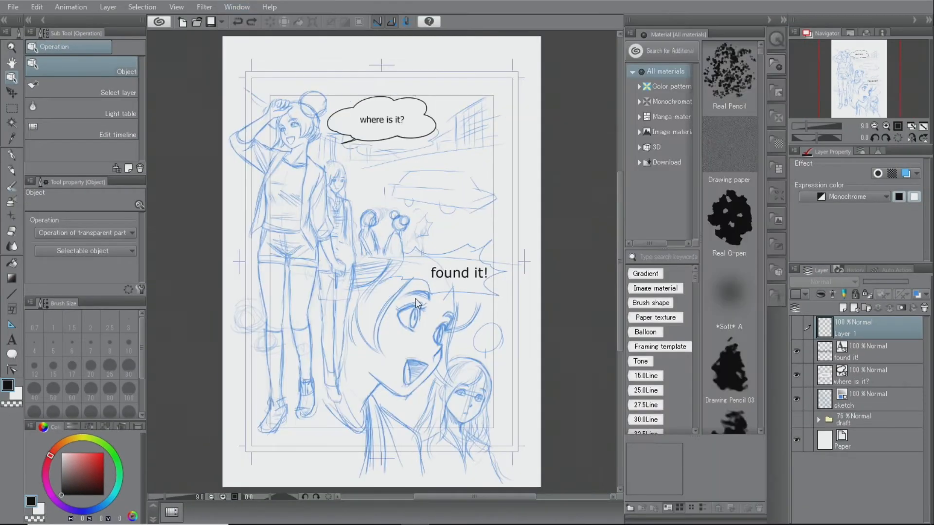
Drag Jaggy_curve_small_02 from Manga material > Balloon onto the page as a large jagged balloon
click(639, 117)
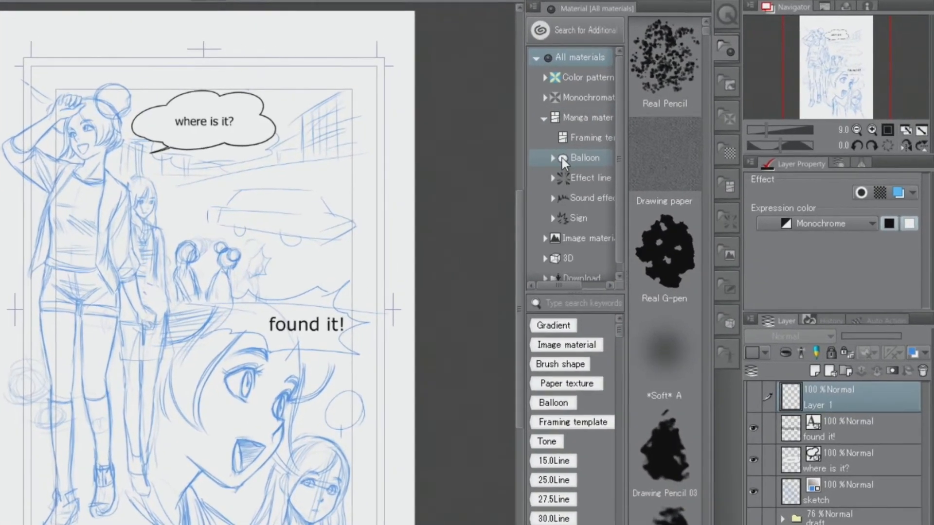
click(562, 158)
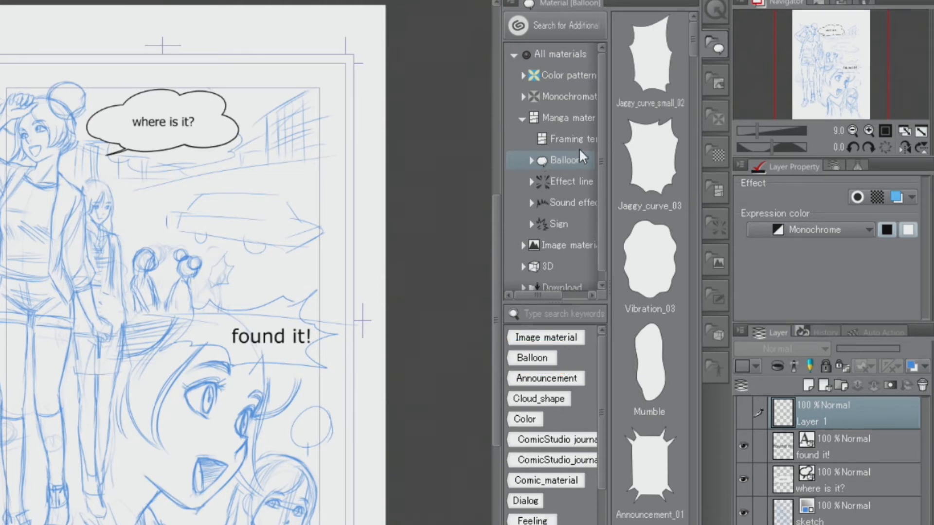
click(646, 84)
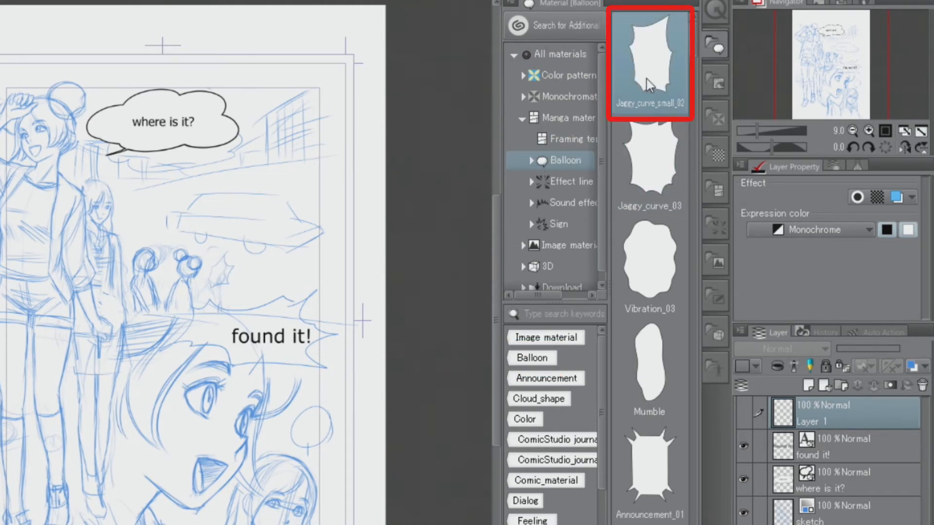
drag(649, 85, 217, 285)
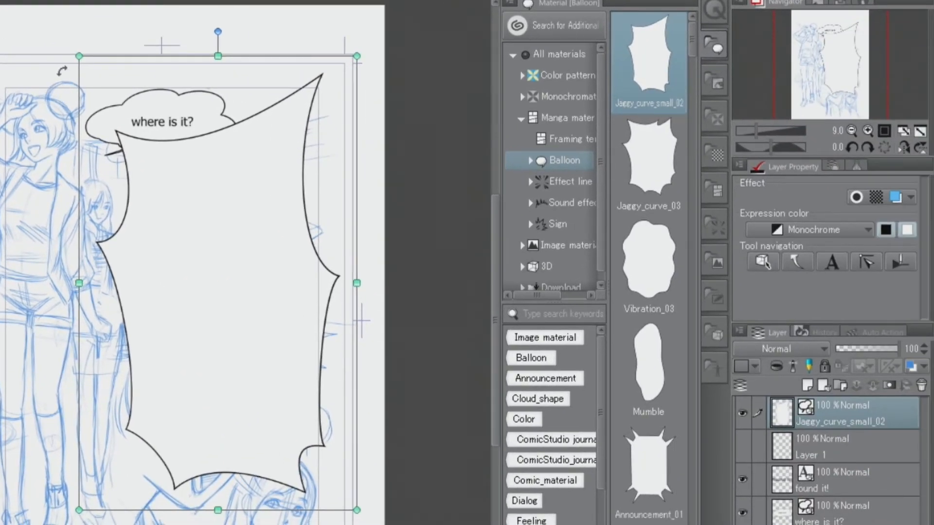
Shrink the jagged balloon and move it up-left toward the background girl's head
drag(79, 55, 240, 302)
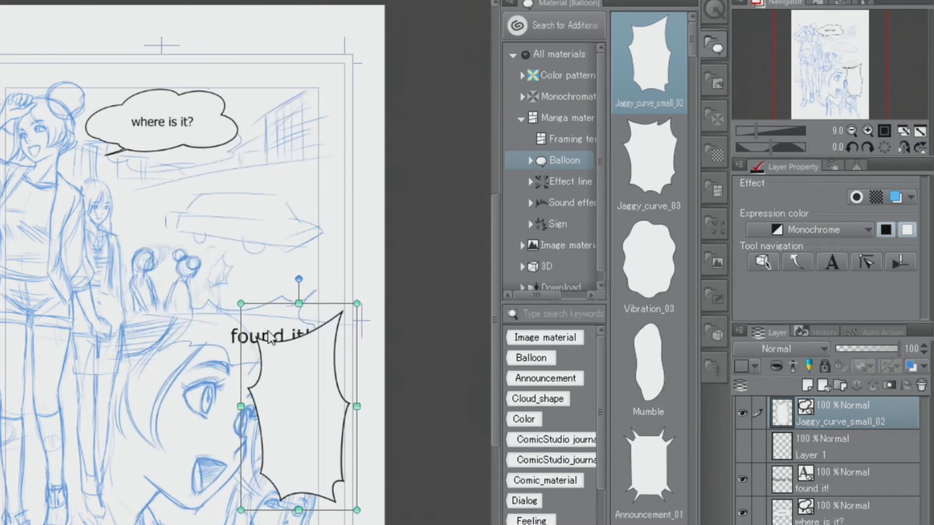
drag(319, 381, 254, 278)
drag(294, 407, 221, 273)
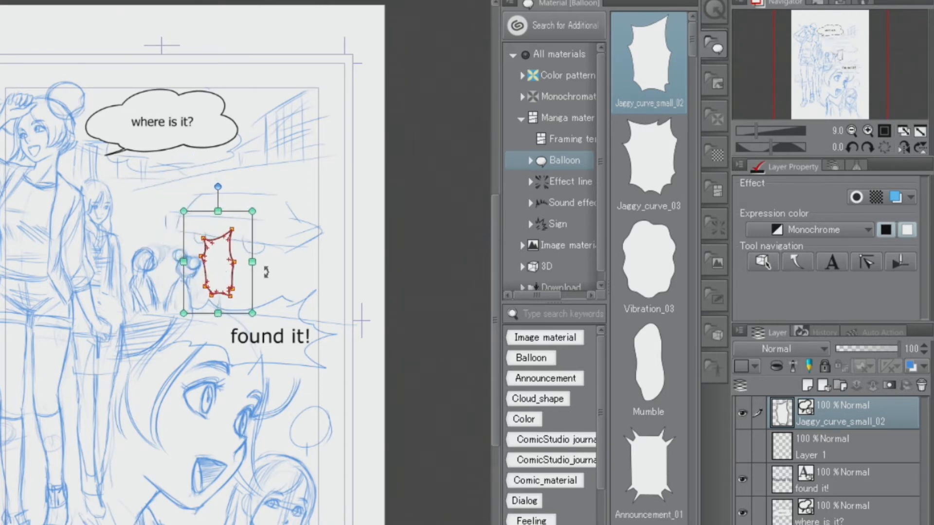
Tilt the balloon clockwise and fine-tune its size and position against the faded sketch
click(866, 128)
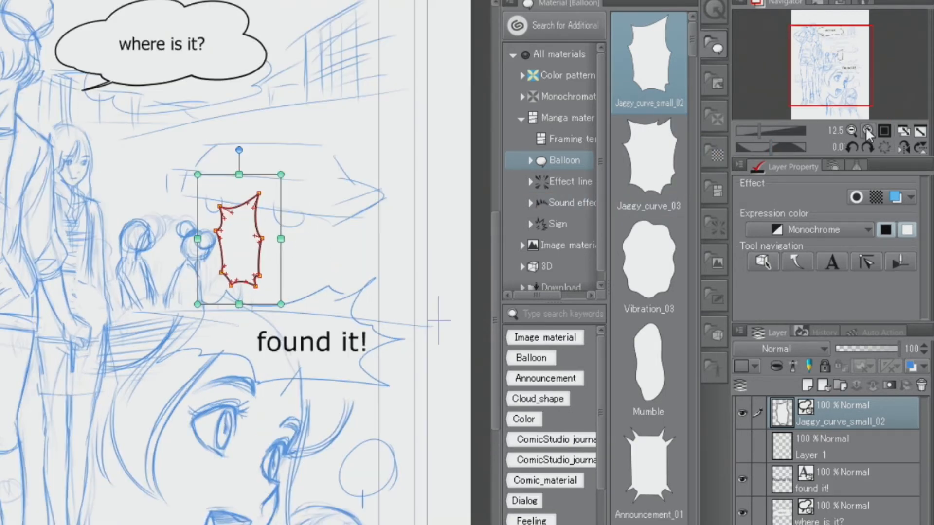
click(866, 128)
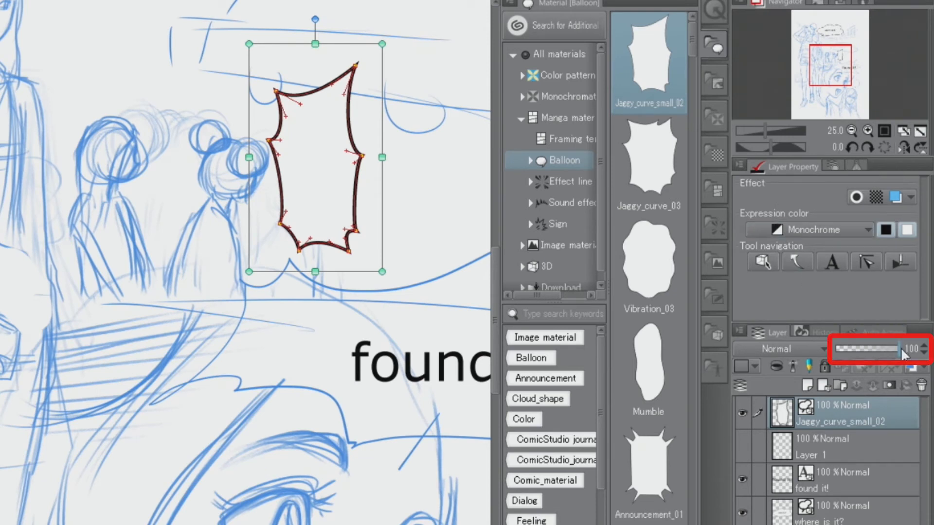
drag(900, 347, 852, 354)
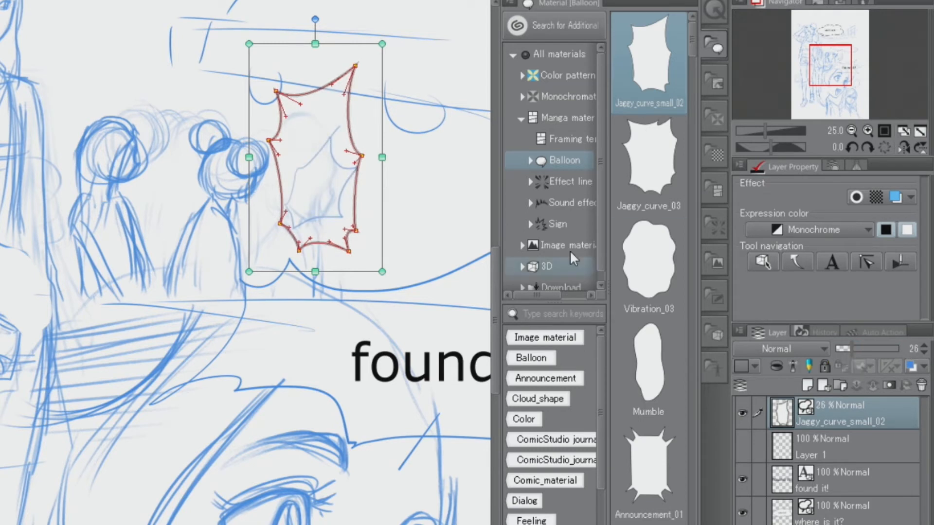
drag(381, 45, 325, 157)
drag(267, 184, 328, 174)
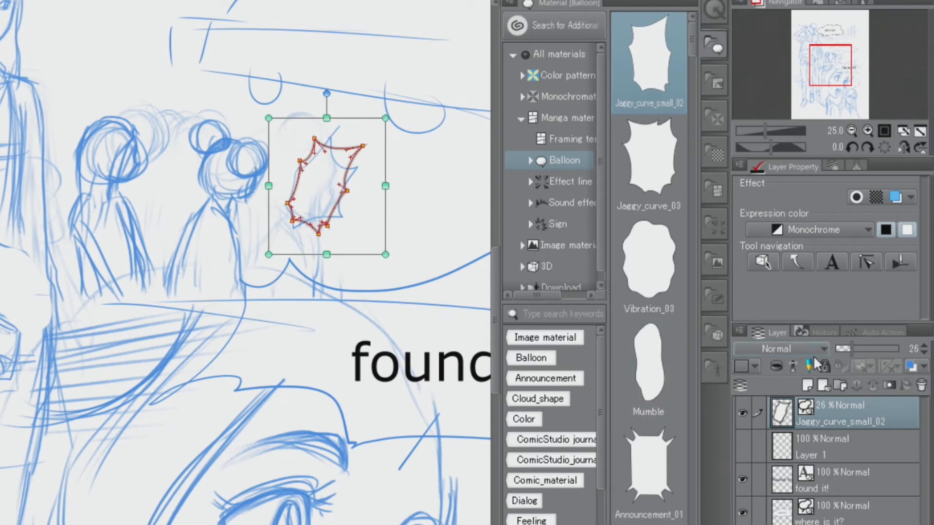
drag(852, 349, 917, 361)
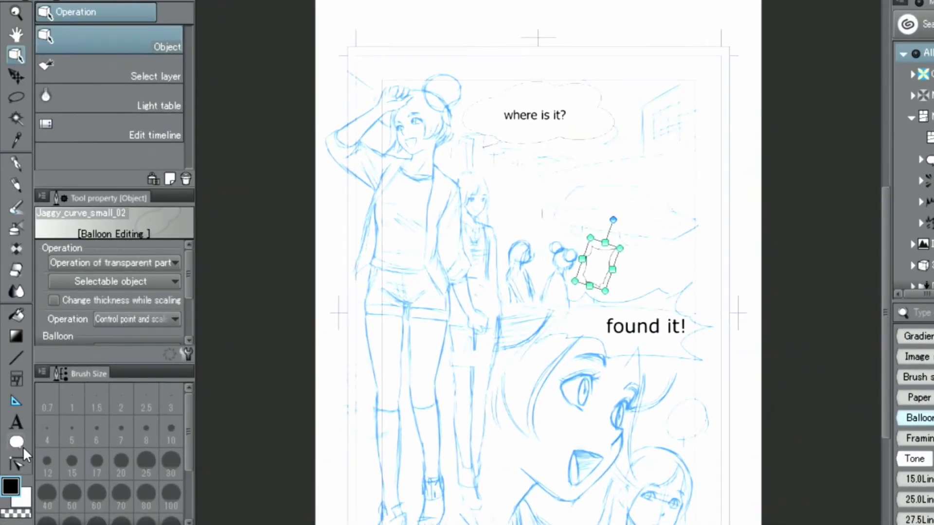
Draw an elliptical balloon with a tail at lower right, plus a spiky balloon around 'found it!'
click(19, 444)
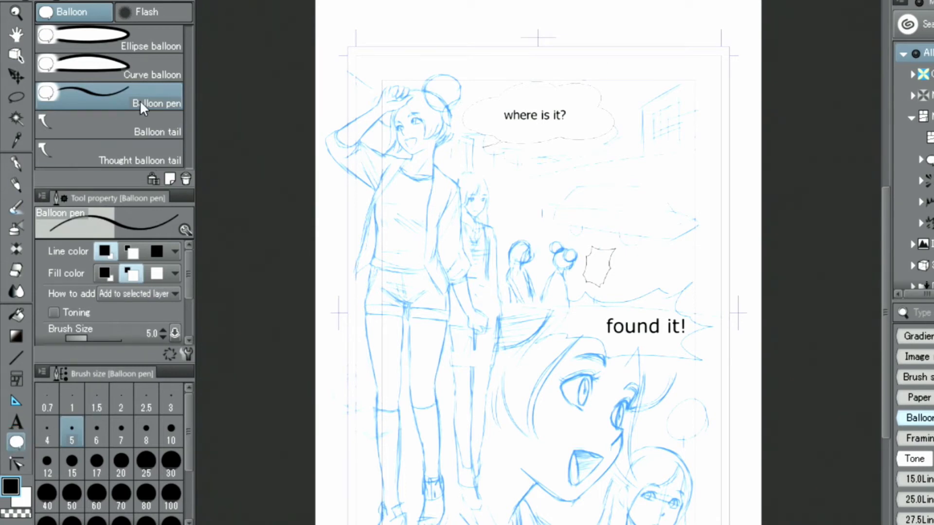
click(128, 48)
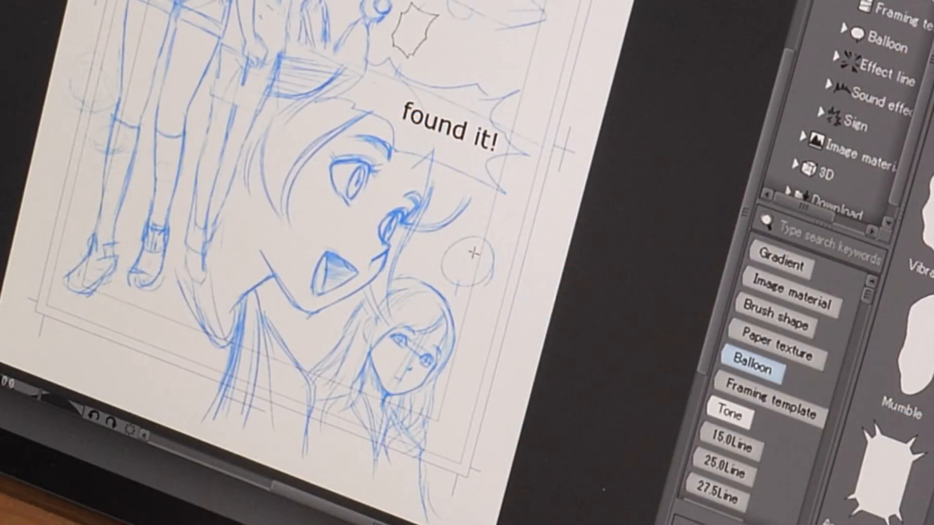
mouse_move(440, 230)
mouse_down()
mouse_move(492, 292)
mouse_move(481, 290)
mouse_up()
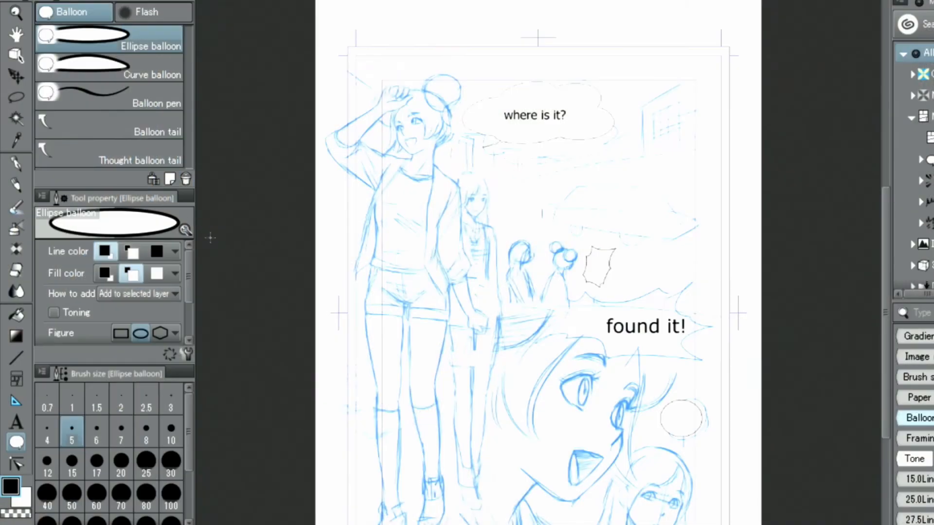
click(133, 124)
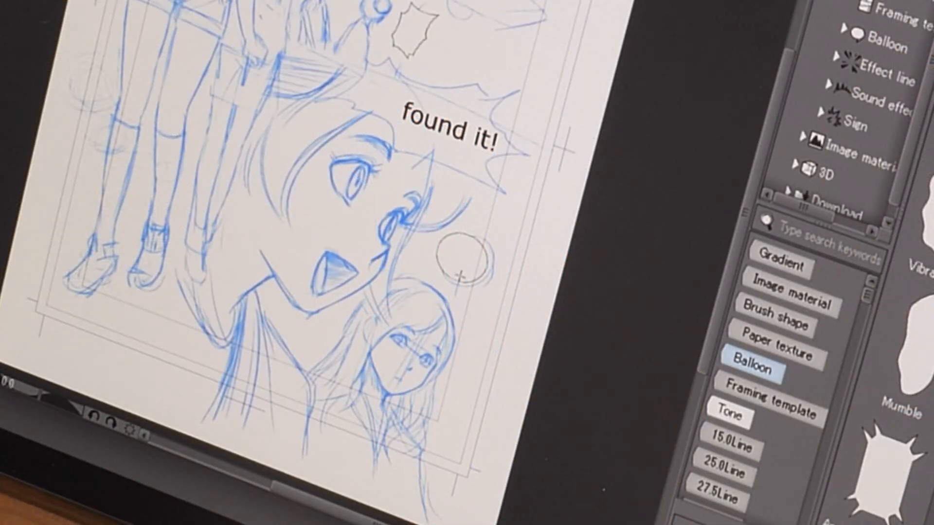
mouse_move(460, 275)
mouse_down()
mouse_move(450, 304)
mouse_move(452, 297)
mouse_up()
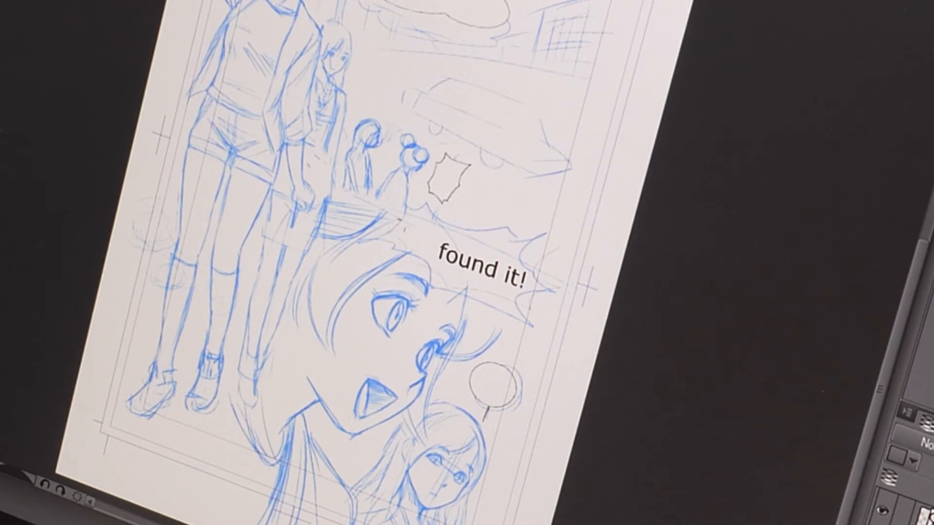
drag(495, 246, 559, 247)
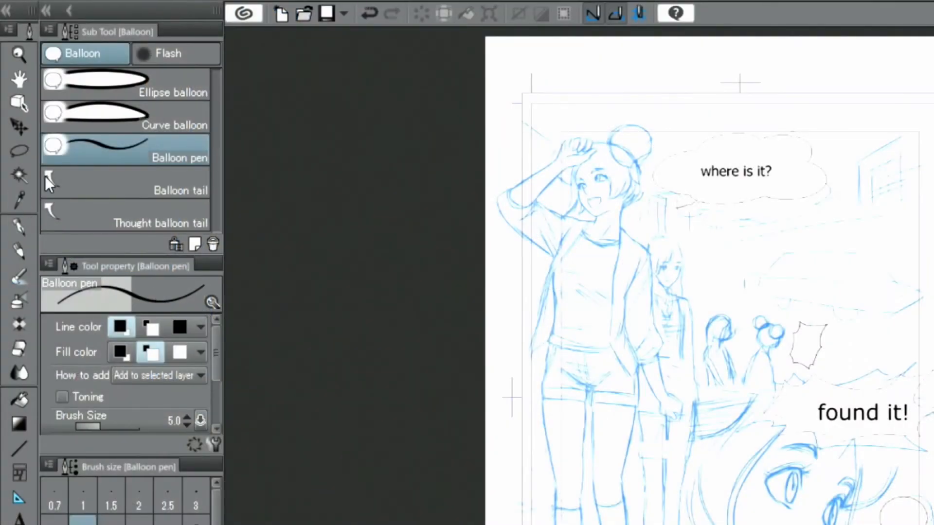
Add a short downward tail to the 'found it!' balloon and select it with the Object tool
click(64, 179)
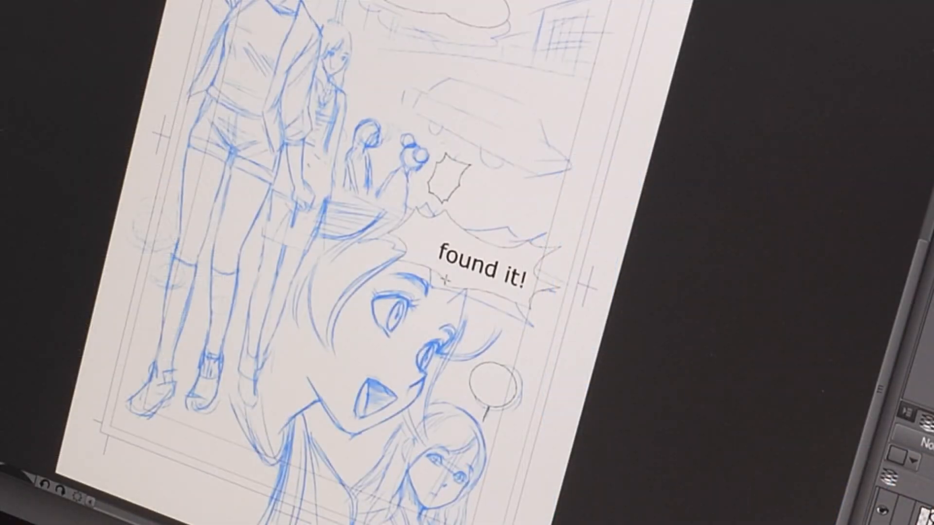
mouse_move(466, 282)
mouse_down()
mouse_move(449, 302)
mouse_move(456, 311)
mouse_move(450, 302)
mouse_up()
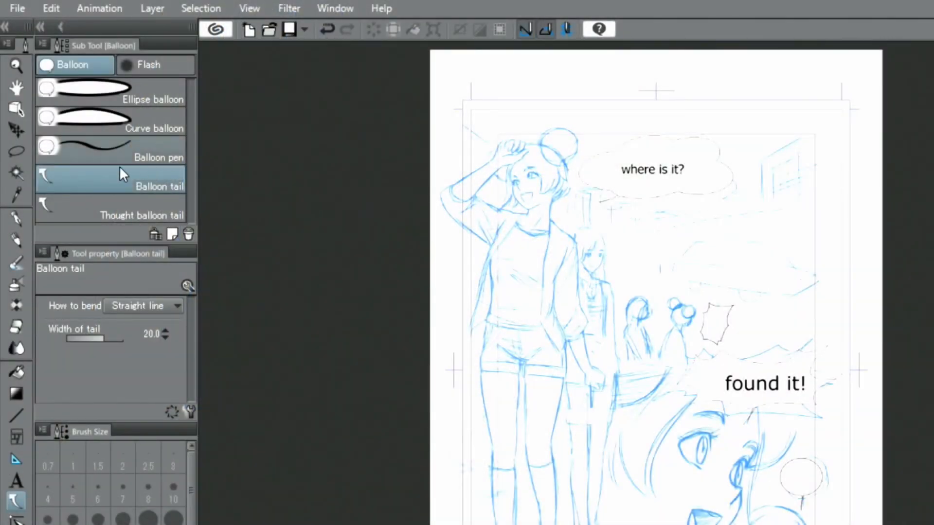
click(14, 110)
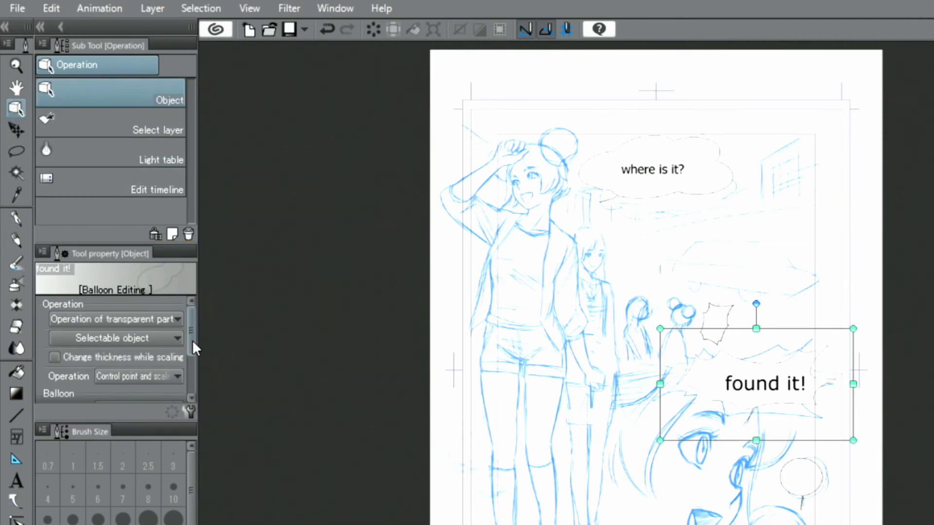
Thicken the 'found it!' and 'where is it?' balloon outlines, raising line width from 5.0 to 14.0
mouse_move(189, 328)
mouse_down()
mouse_move(188, 380)
mouse_move(165, 370)
mouse_up()
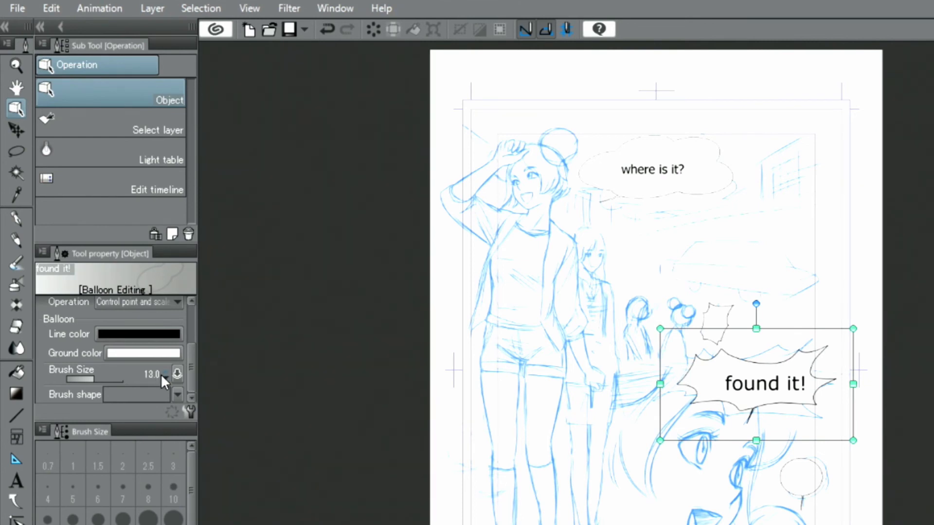
click(607, 164)
click(709, 144)
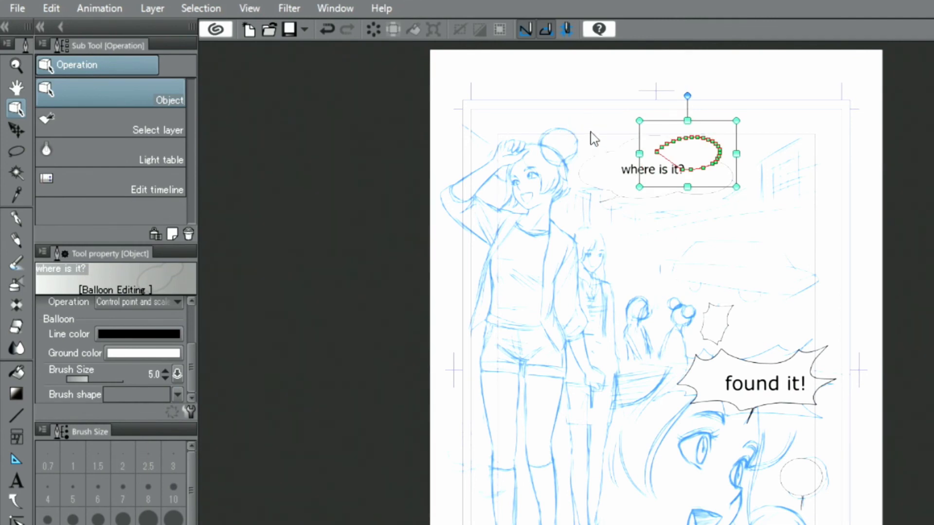
click(609, 147)
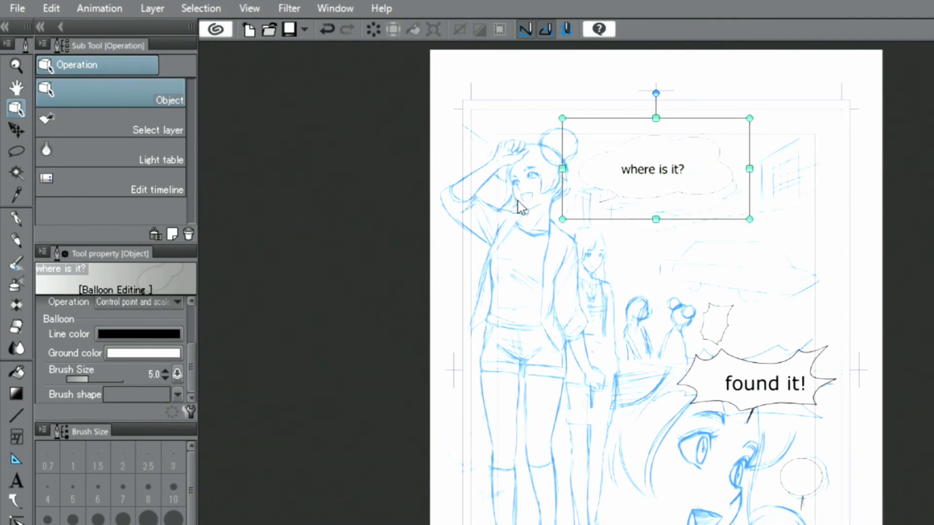
click(164, 373)
click(163, 373)
click(164, 372)
click(164, 372)
click(164, 373)
click(164, 372)
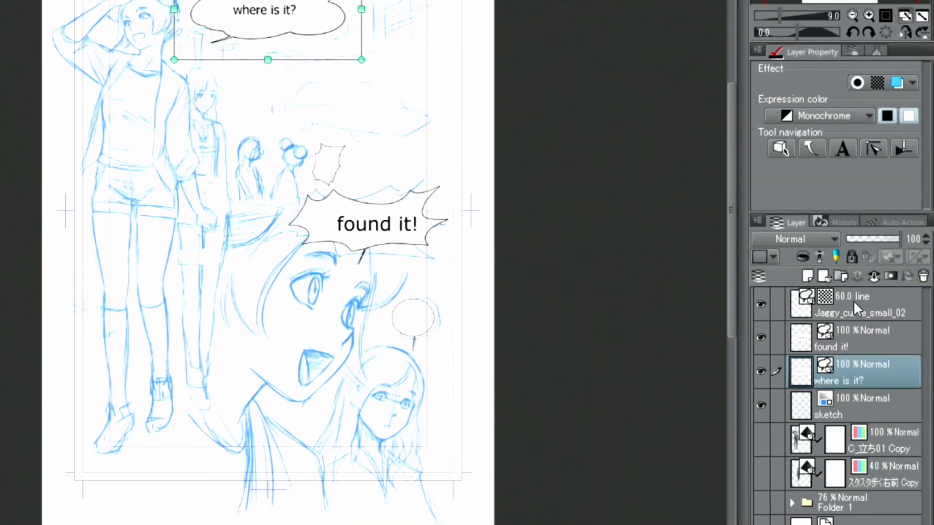
click(887, 316)
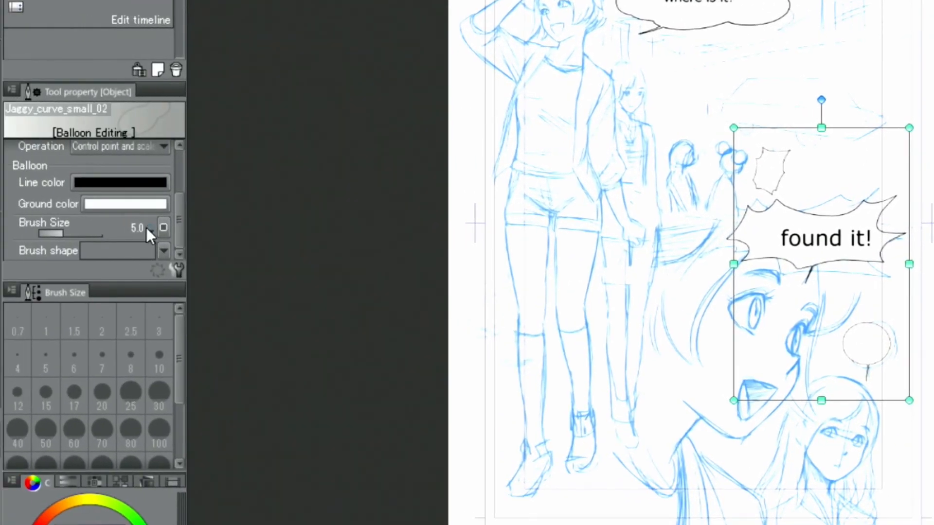
Set the small jagged and round balloons' outlines to 14, then add a blank Layer 1 with the G-pen
drag(146, 226, 145, 225)
click(146, 226)
click(147, 227)
click(146, 227)
click(148, 233)
click(148, 233)
click(147, 233)
click(147, 233)
click(147, 224)
click(147, 223)
click(148, 224)
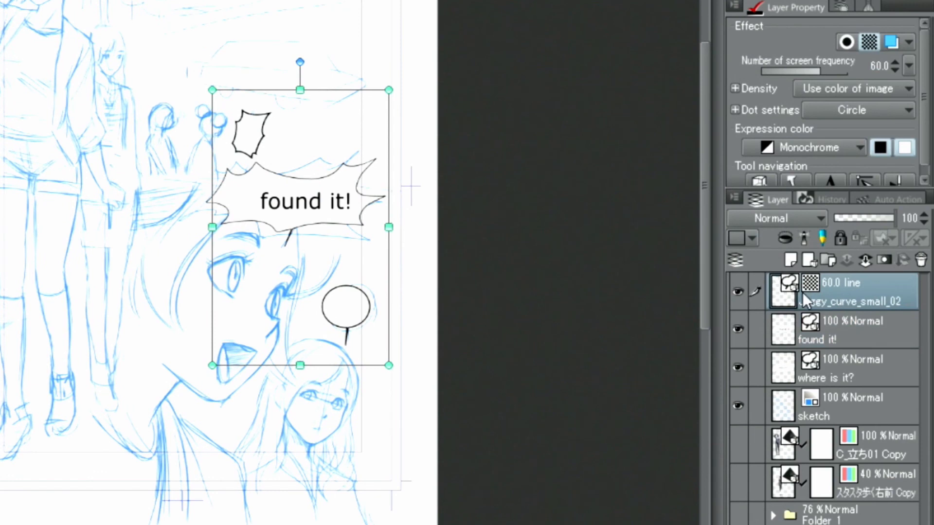
click(790, 262)
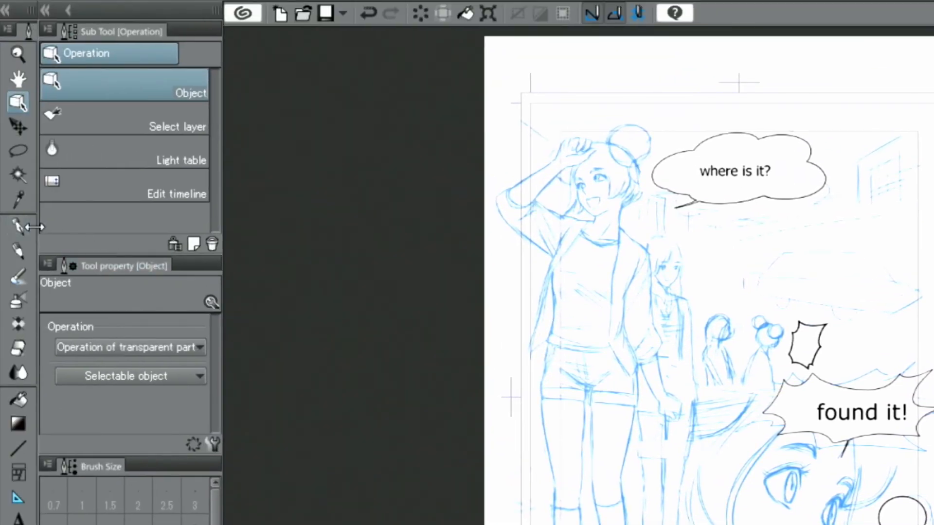
click(16, 230)
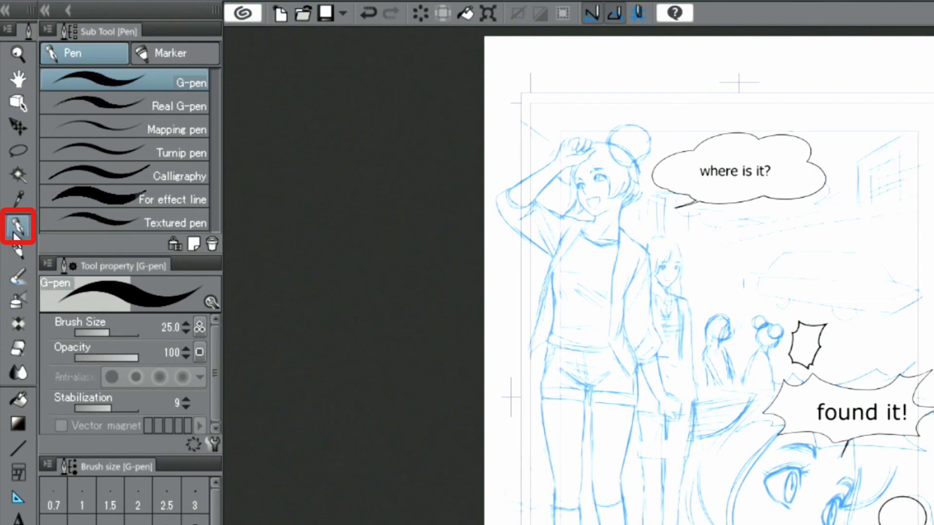
Draw an exclamation mark in the small jagged balloon with the Calligraphy pen
click(104, 174)
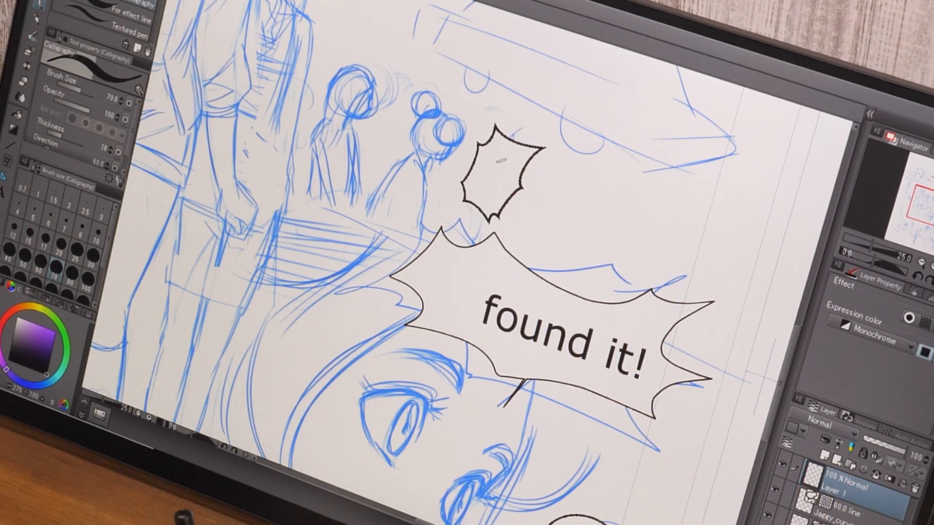
drag(511, 153, 485, 175)
click(477, 186)
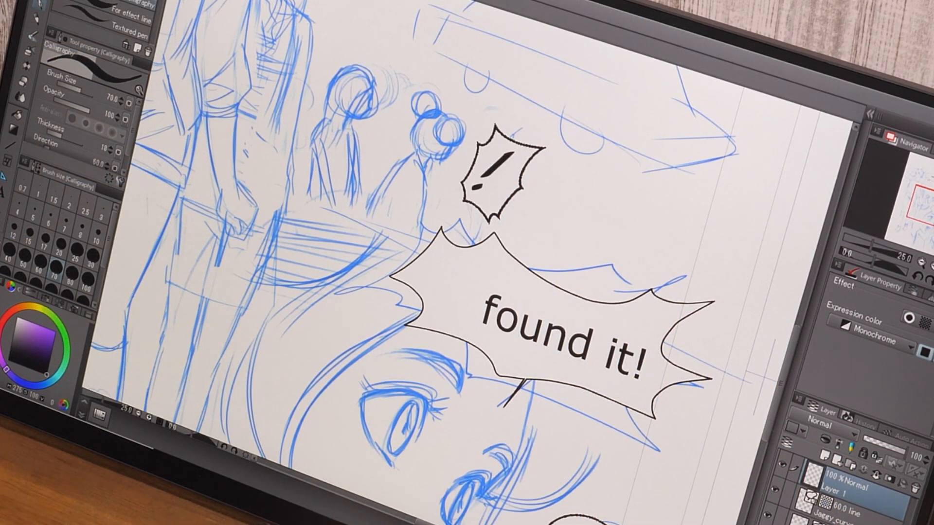
Draw a question mark in the round balloon, then zoom out to fit the page
drag(930, 213, 932, 234)
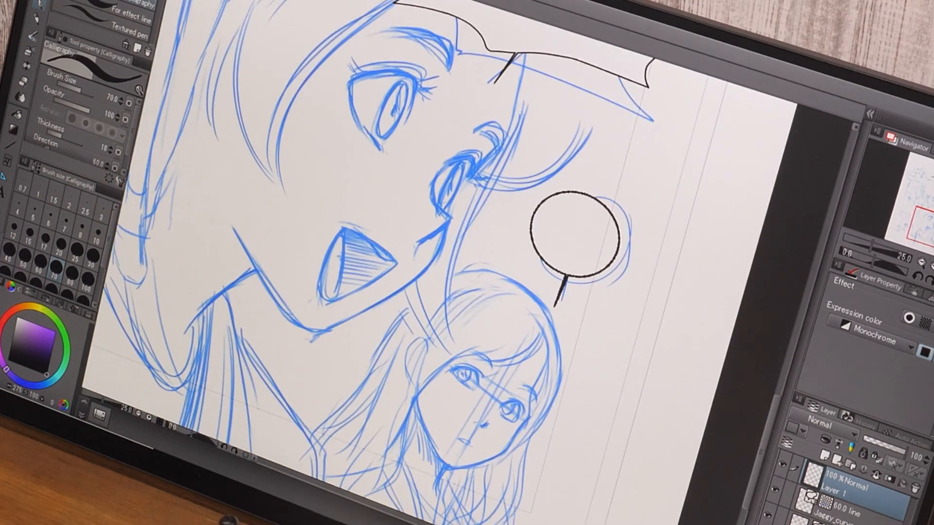
mouse_move(558, 214)
mouse_down()
mouse_move(587, 213)
mouse_move(573, 234)
mouse_up()
click(573, 246)
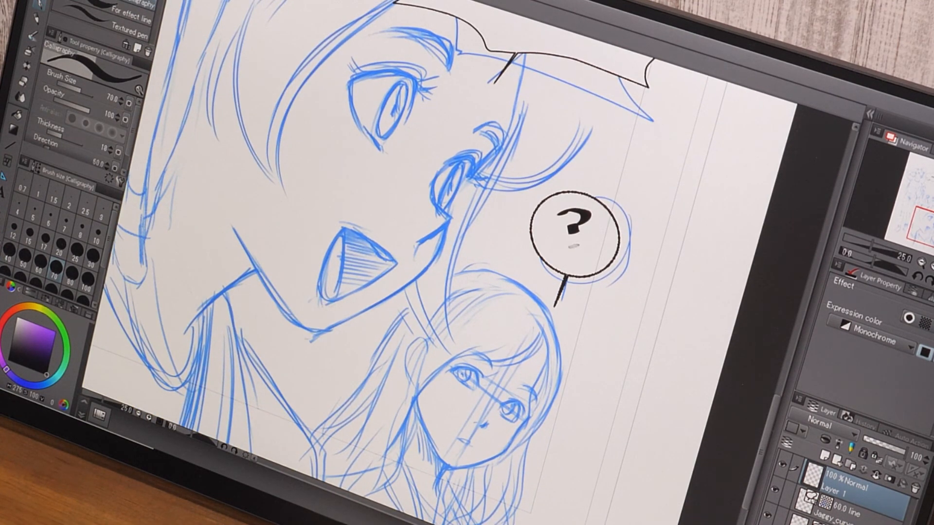
click(921, 262)
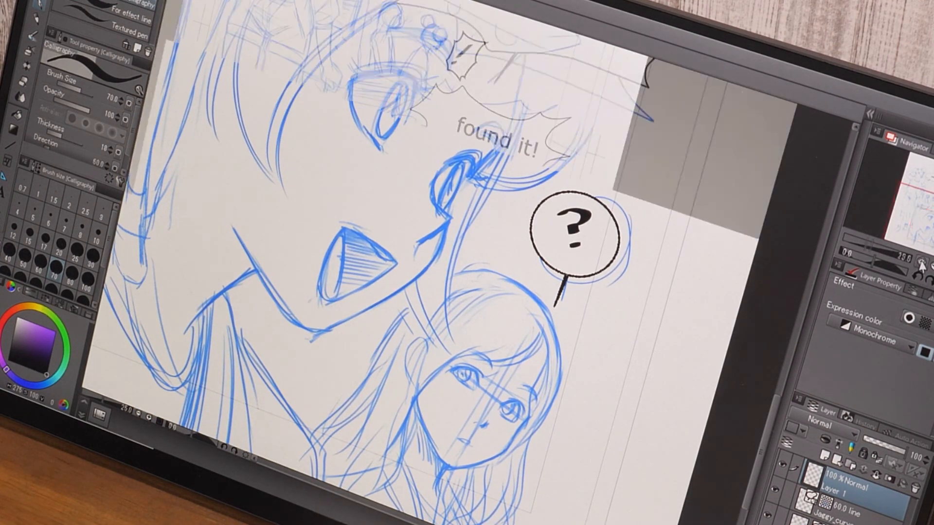
click(933, 272)
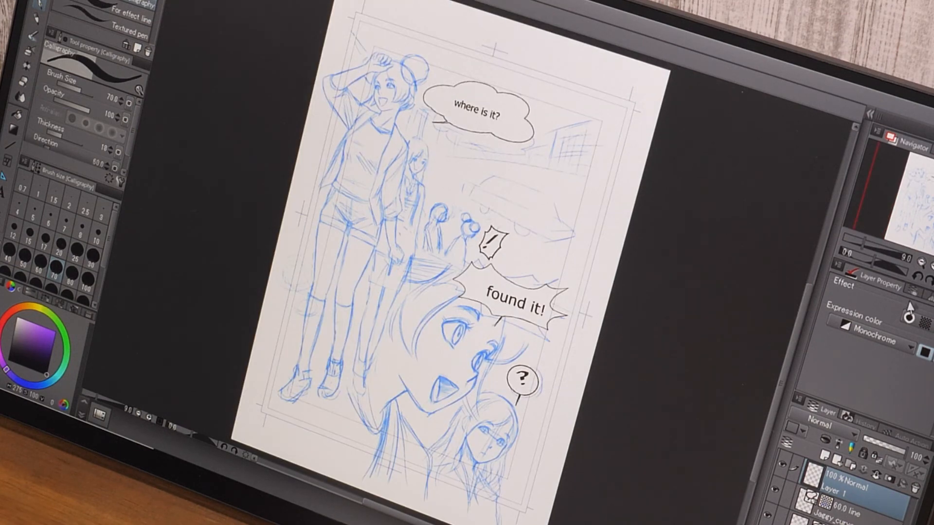